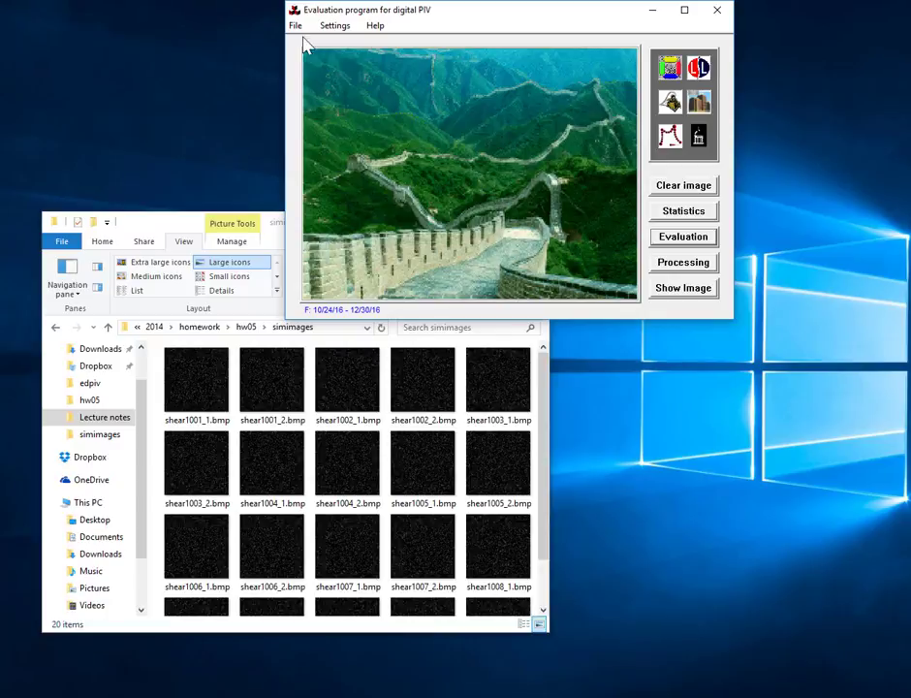
Step: Move the PIV program window lower and look over the shear image files in the simimages folder
left_click_drag(410, 45, 339, 159)
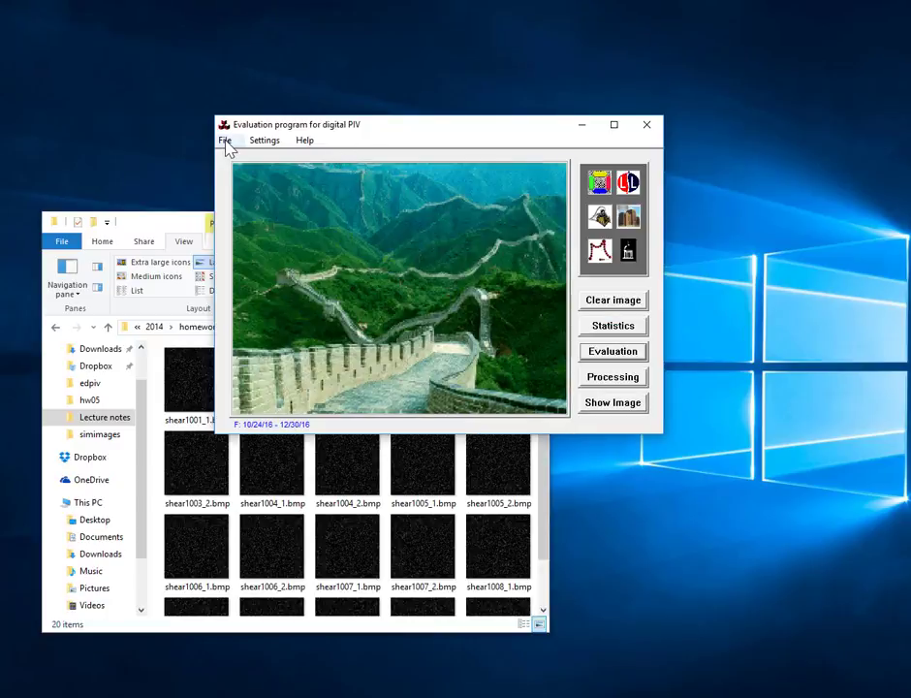
left_click(174, 228)
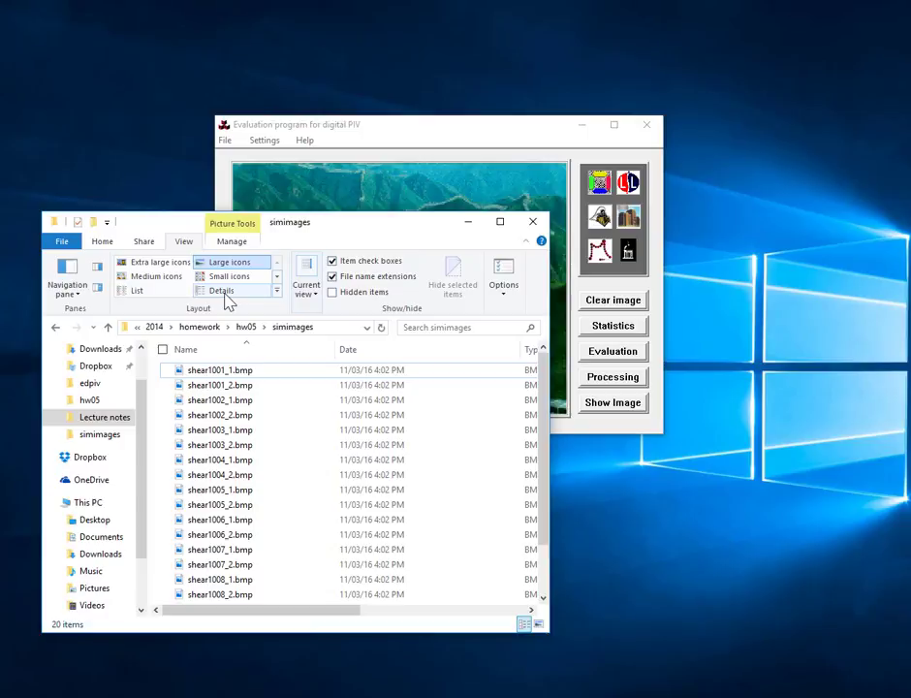
left_click(376, 126)
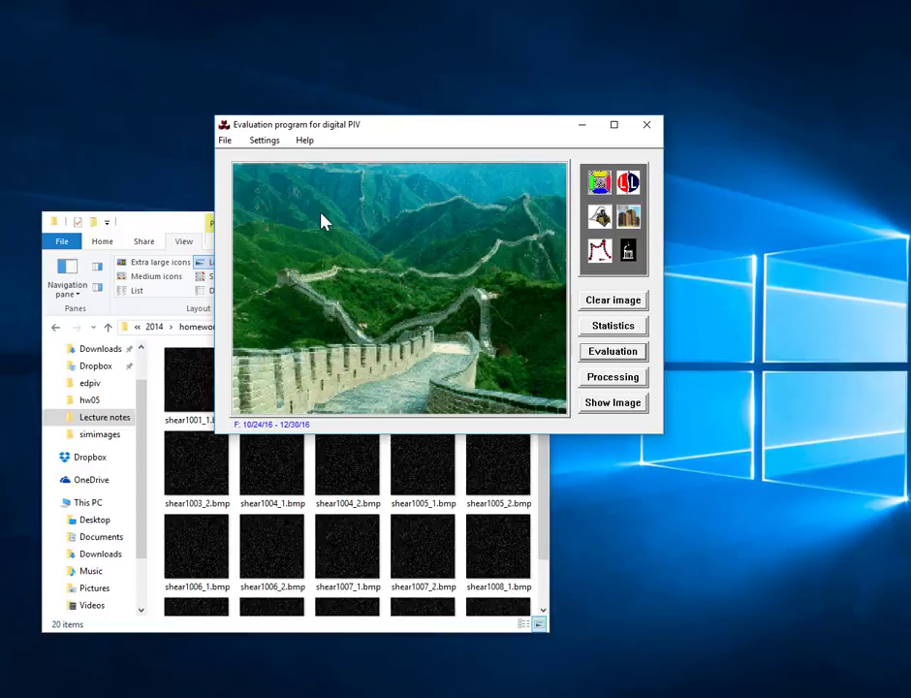
Step: Start a statistical analysis and, with all file types shown, choose shear1001_1.bmp from simimages as the input file
left_click(614, 327)
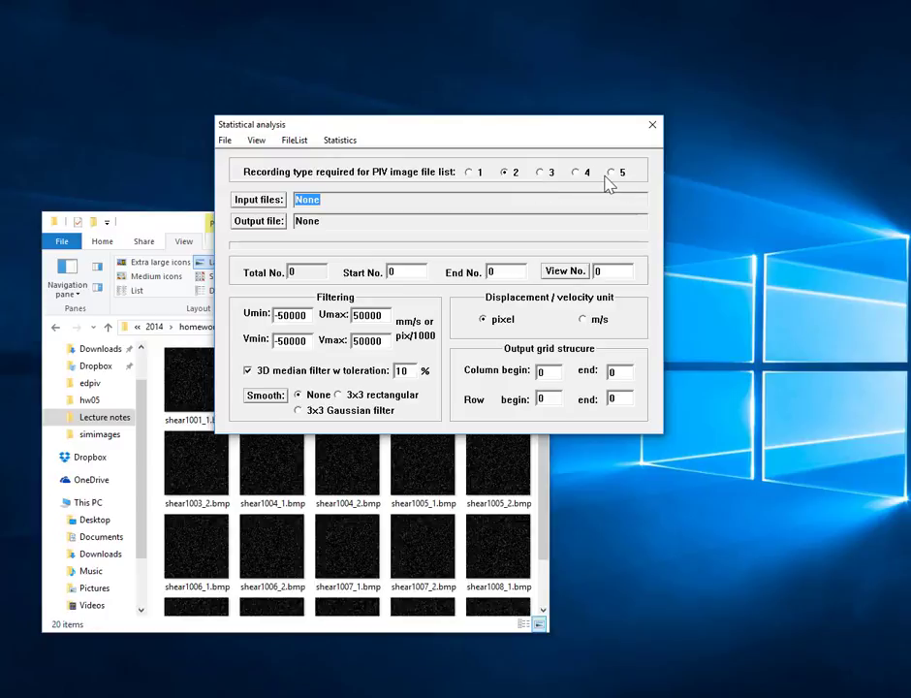
left_click(272, 206)
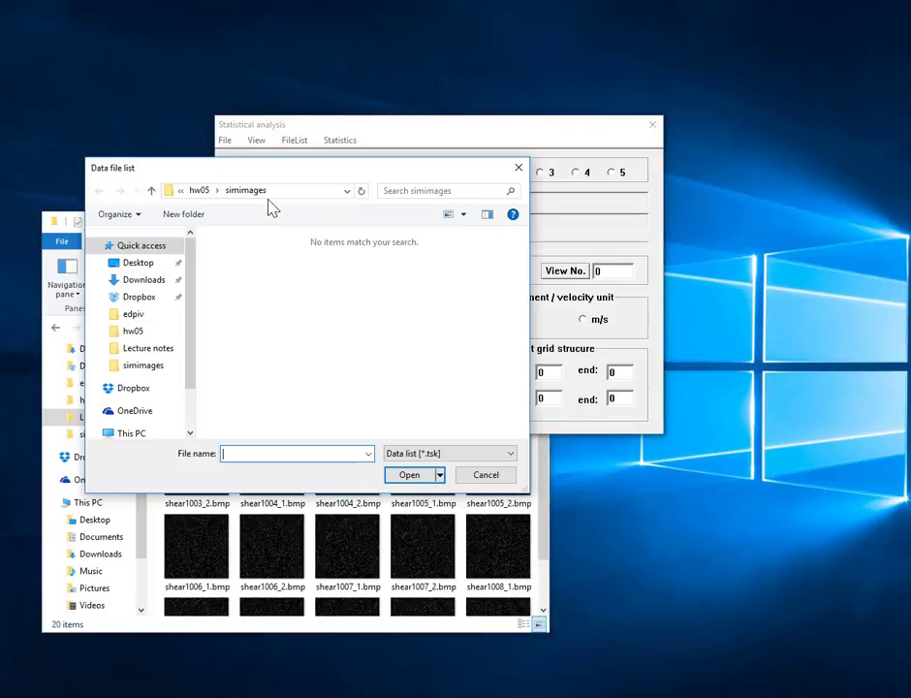
left_click(347, 191)
left_click(350, 194)
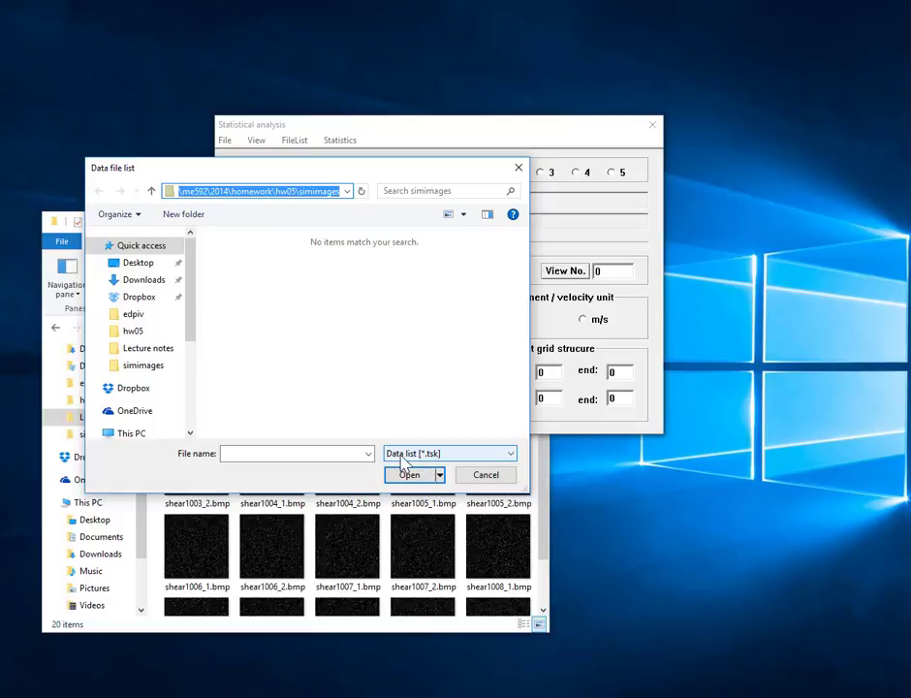
left_click(468, 456)
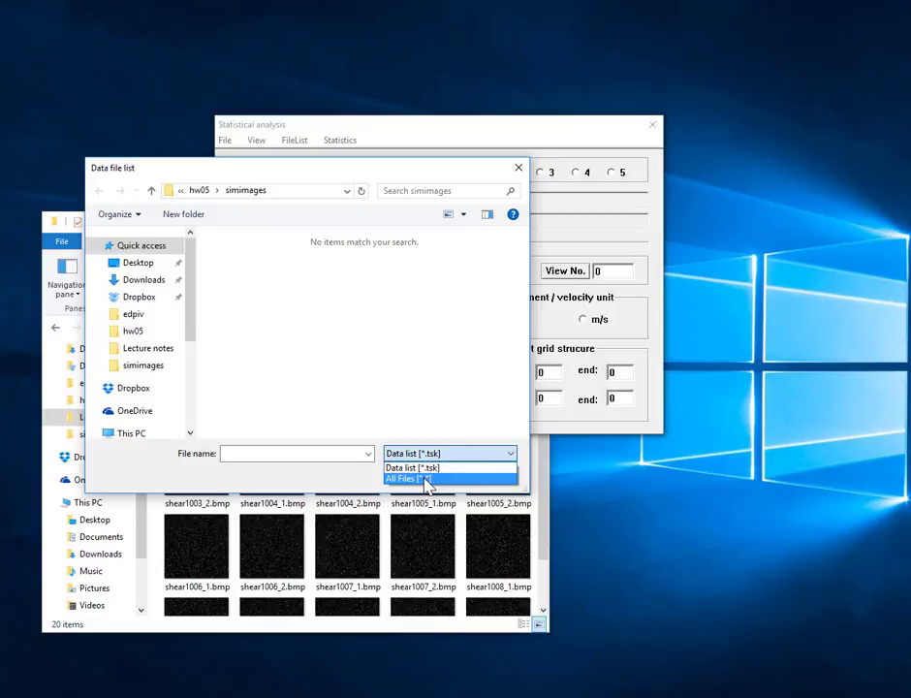
left_click(427, 480)
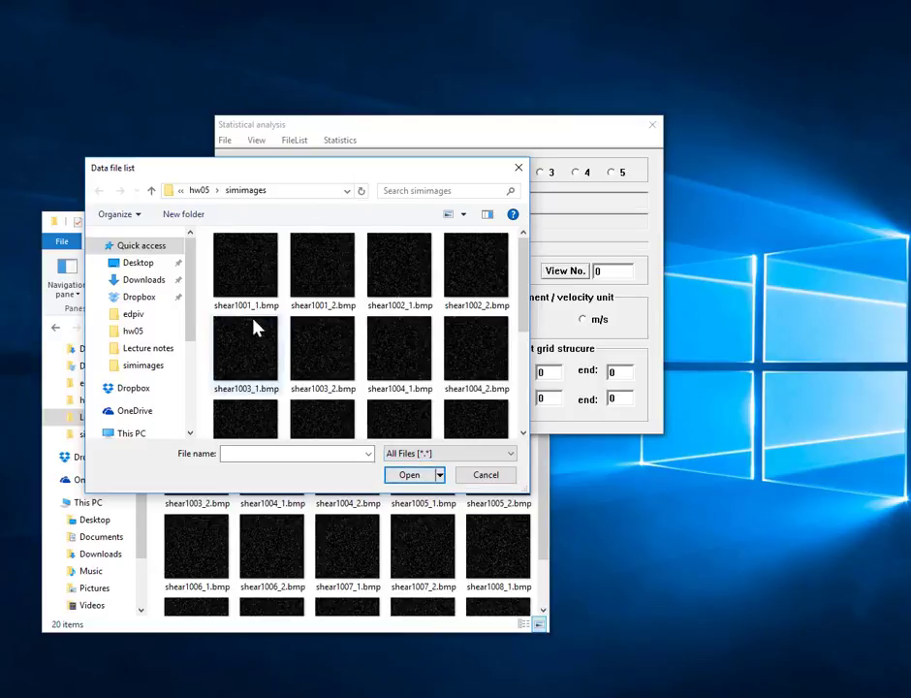
left_click(248, 294)
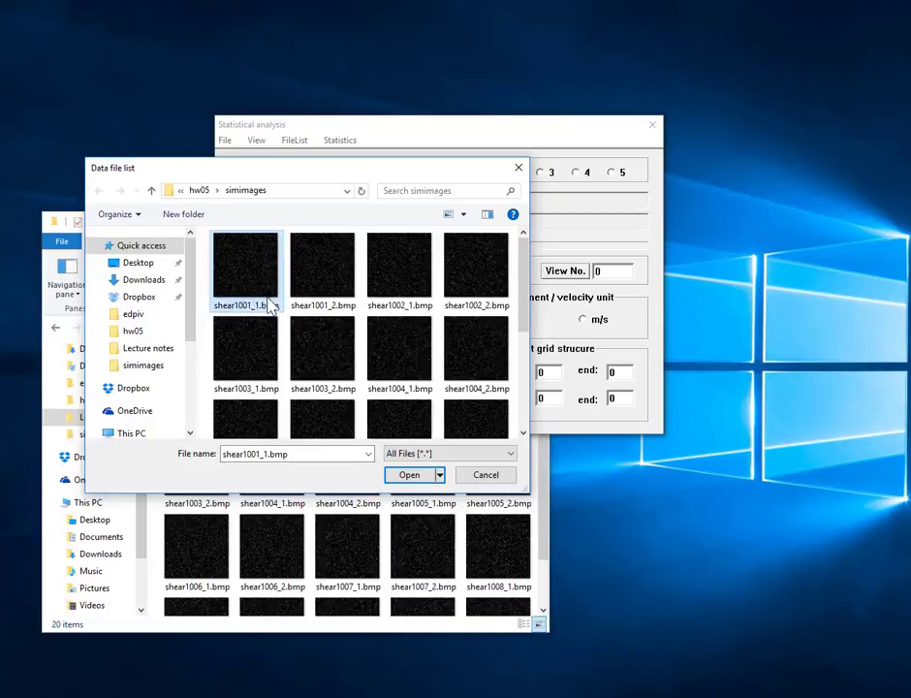
left_click(410, 477)
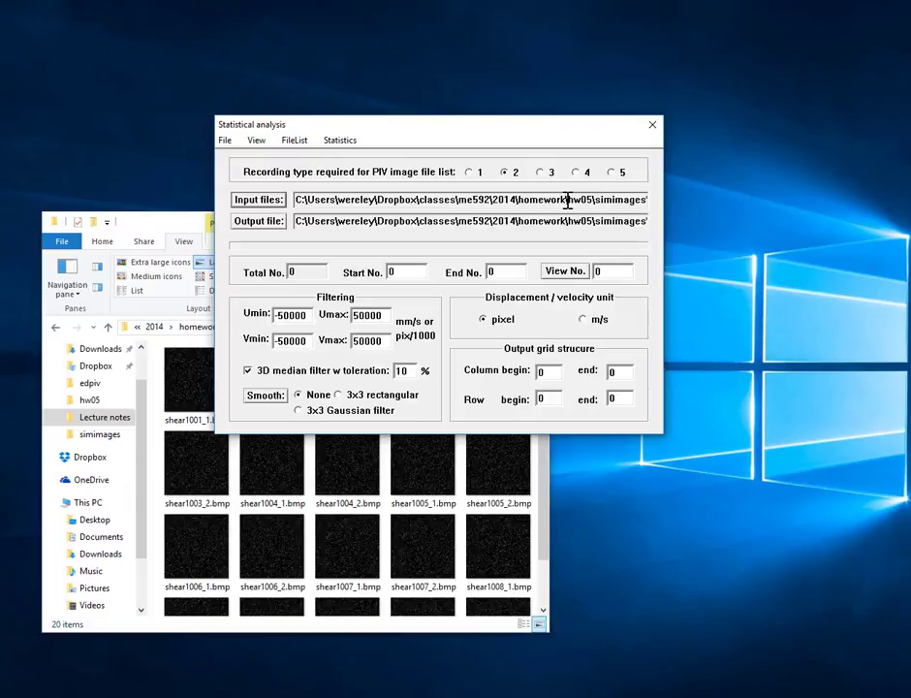
Step: Check the input and output paths and generate the recording type 2 image list file.lis from the *.bmp files
left_click_drag(567, 200, 655, 208)
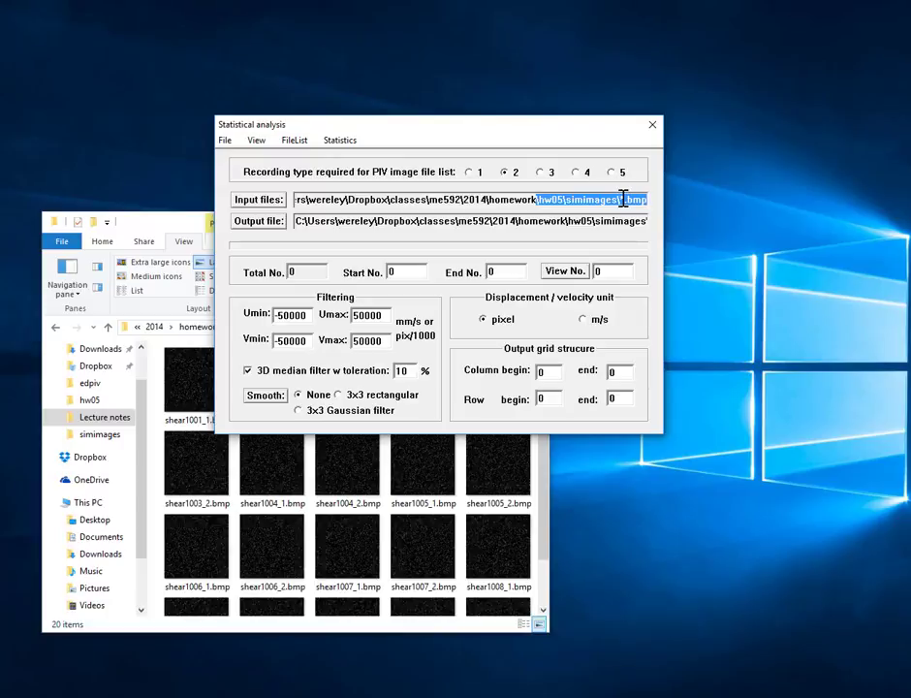
left_click(624, 199)
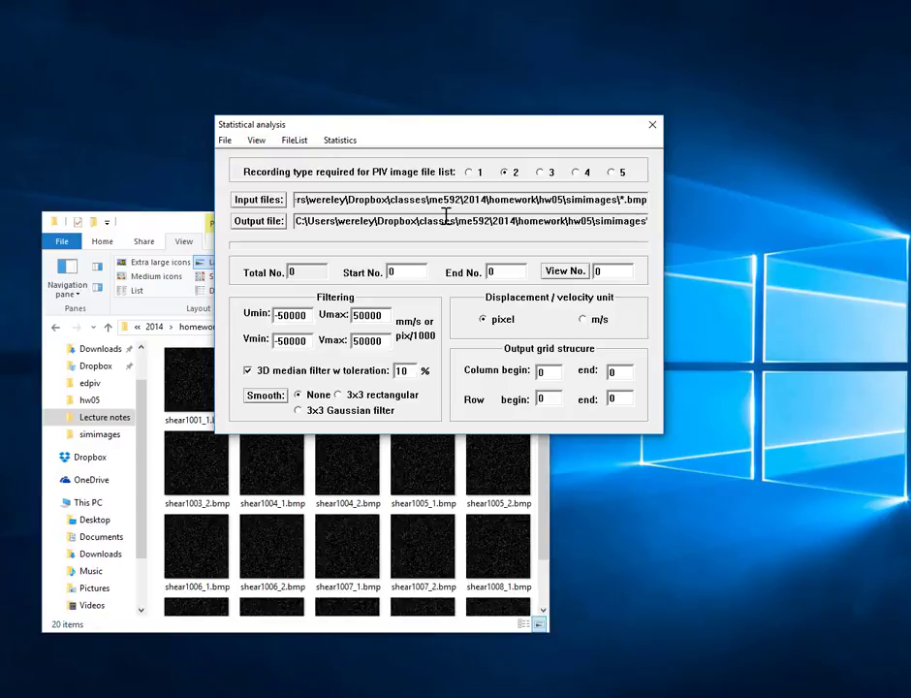
left_click_drag(446, 216, 659, 237)
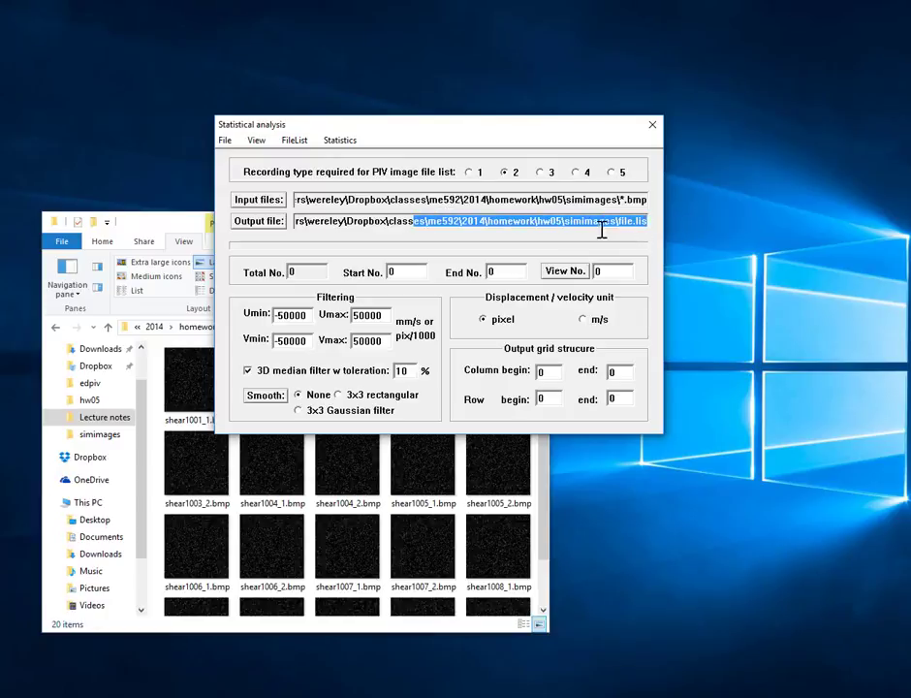
left_click(626, 225)
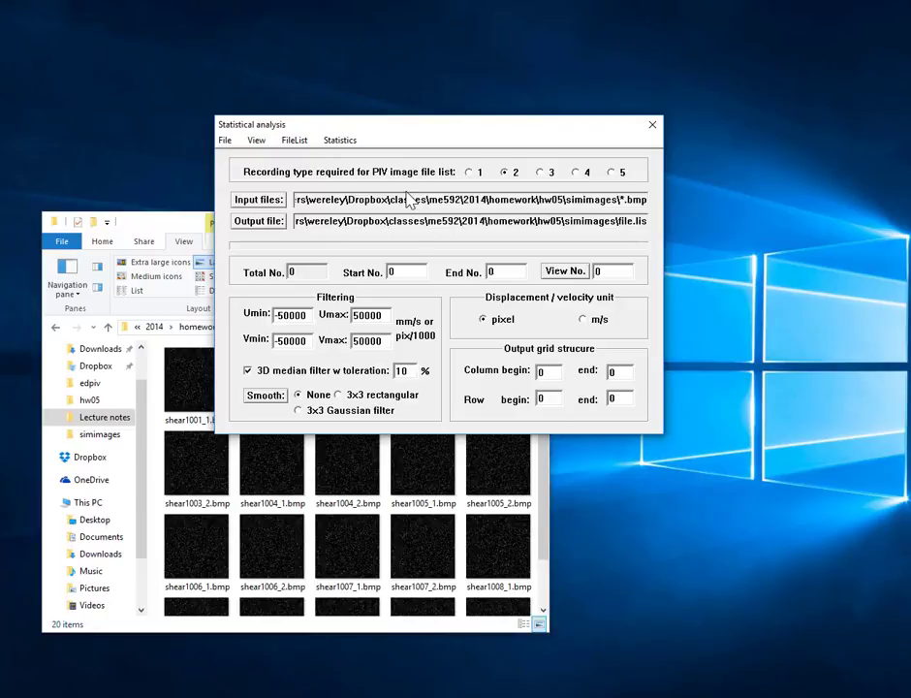
left_click(300, 144)
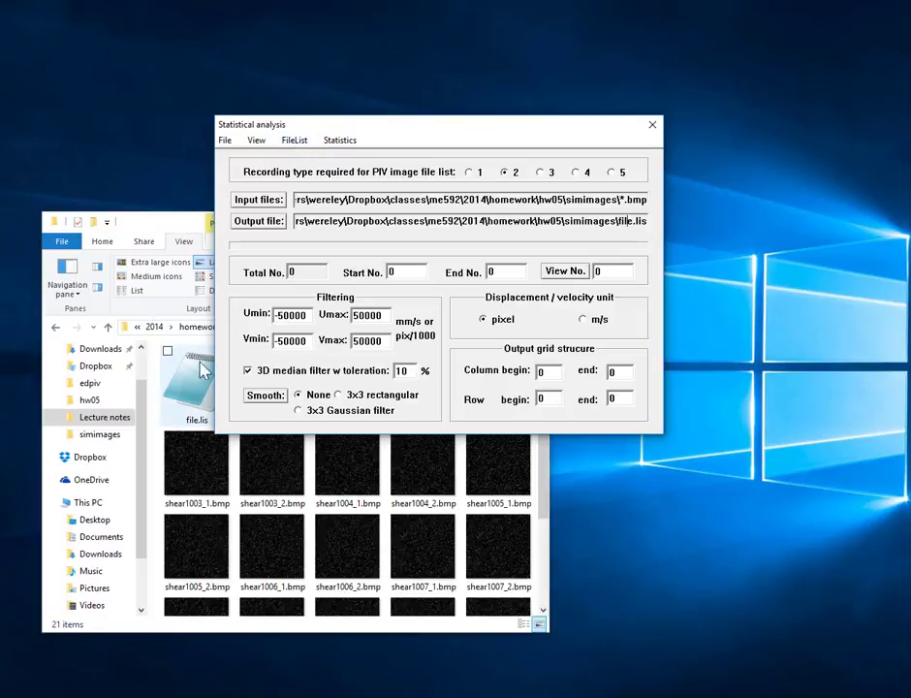
Step: Open file.lis from the simimages folder, examine its header line and the order of the listed image pairs, and close it
left_click(169, 225)
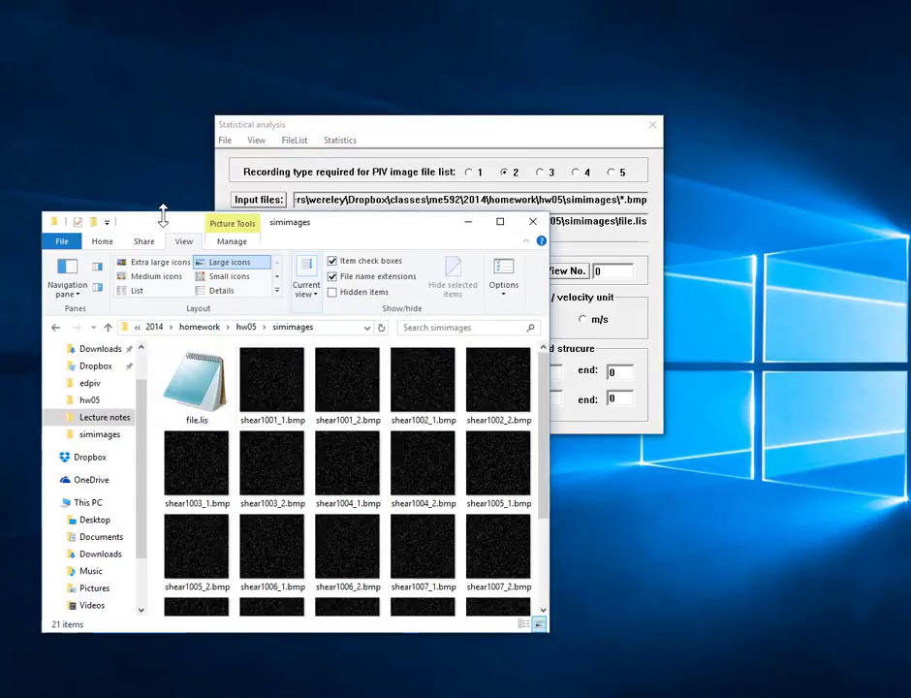
double_click(203, 390)
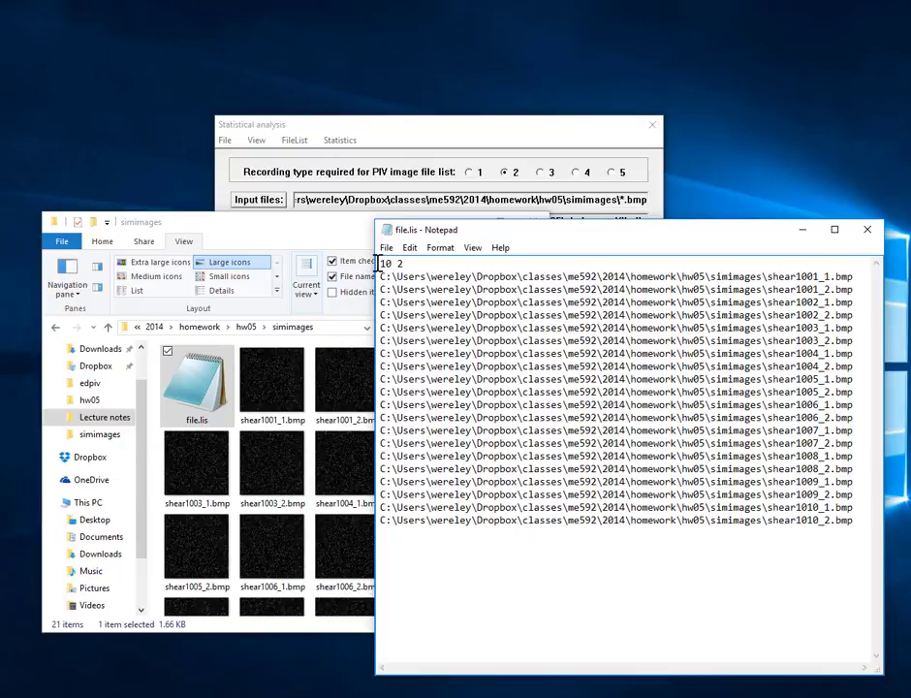
left_click_drag(381, 263, 390, 264)
double_click(390, 262)
left_click(386, 265)
left_click_drag(381, 276, 378, 300)
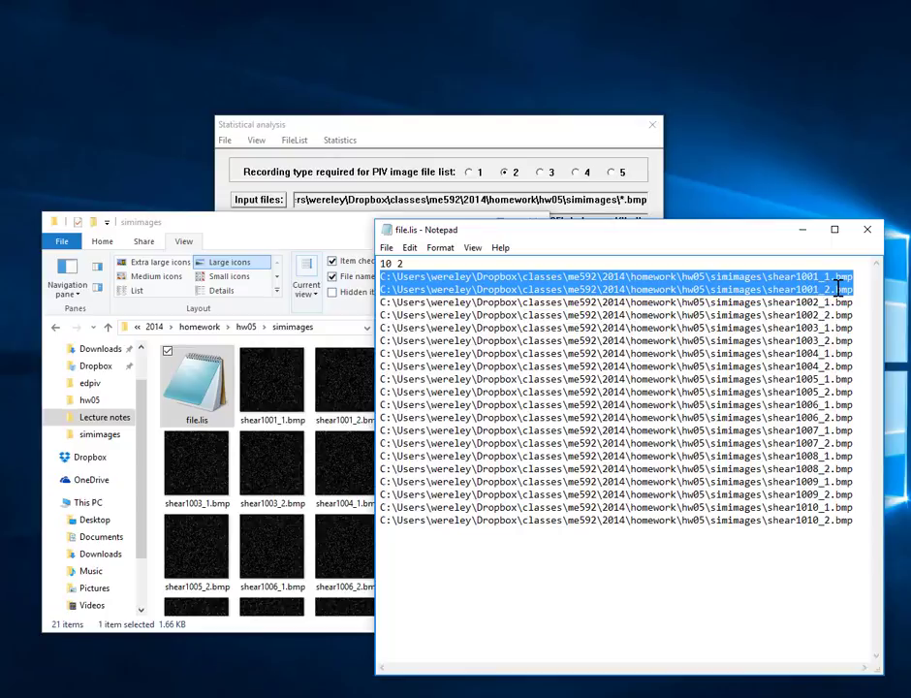
left_click(378, 308)
key("shift+End")
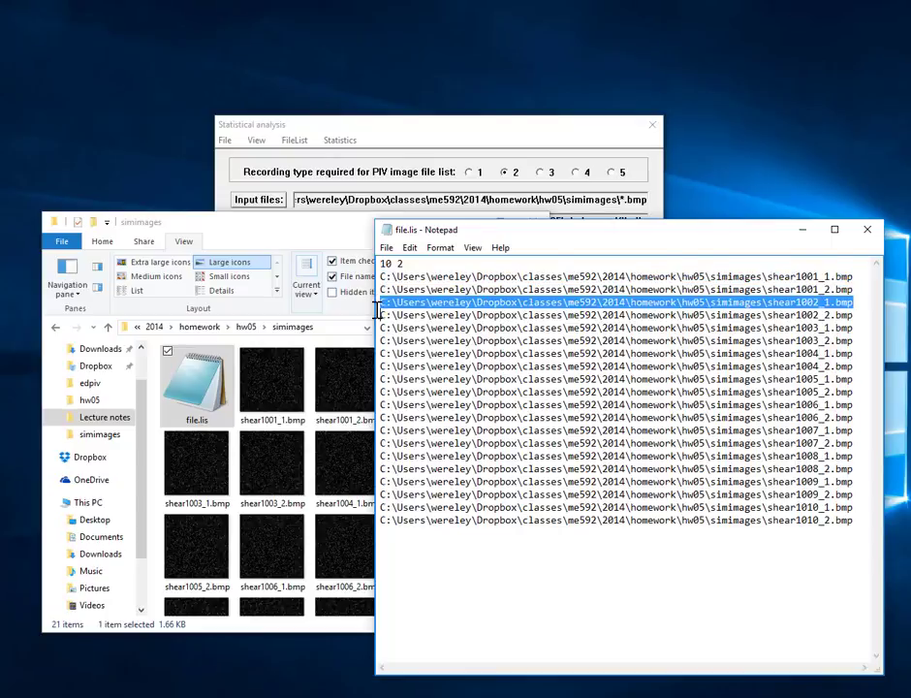
key("shift+Down")
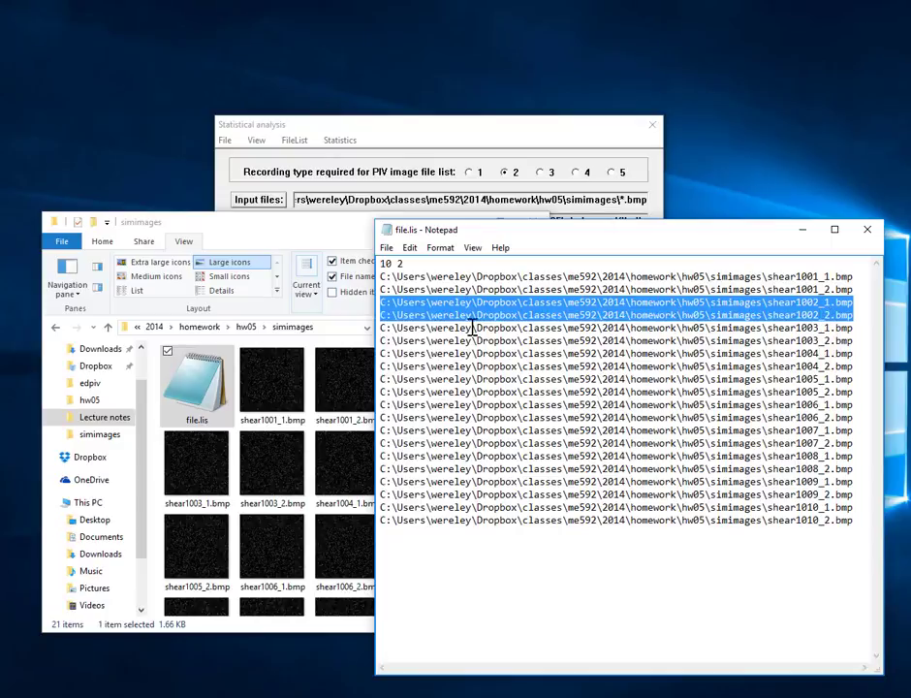
left_click(424, 542)
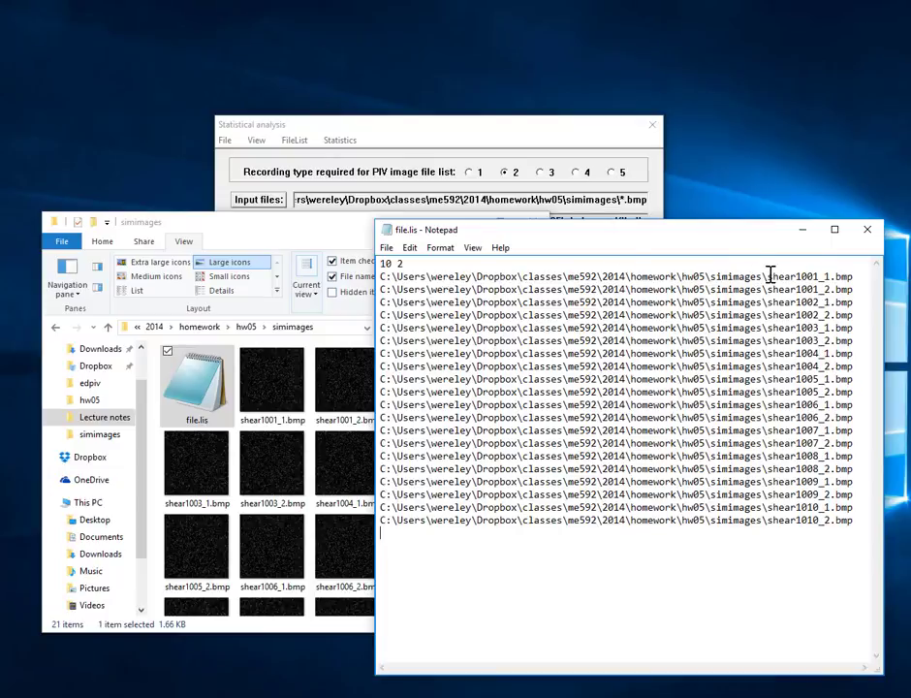
left_click_drag(768, 276, 813, 521)
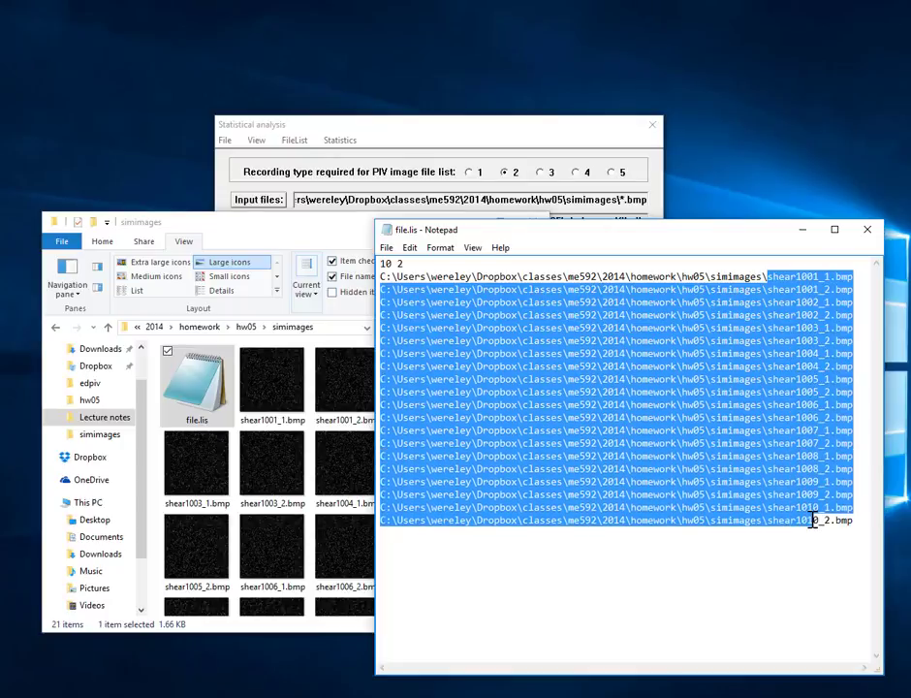
left_click(732, 543)
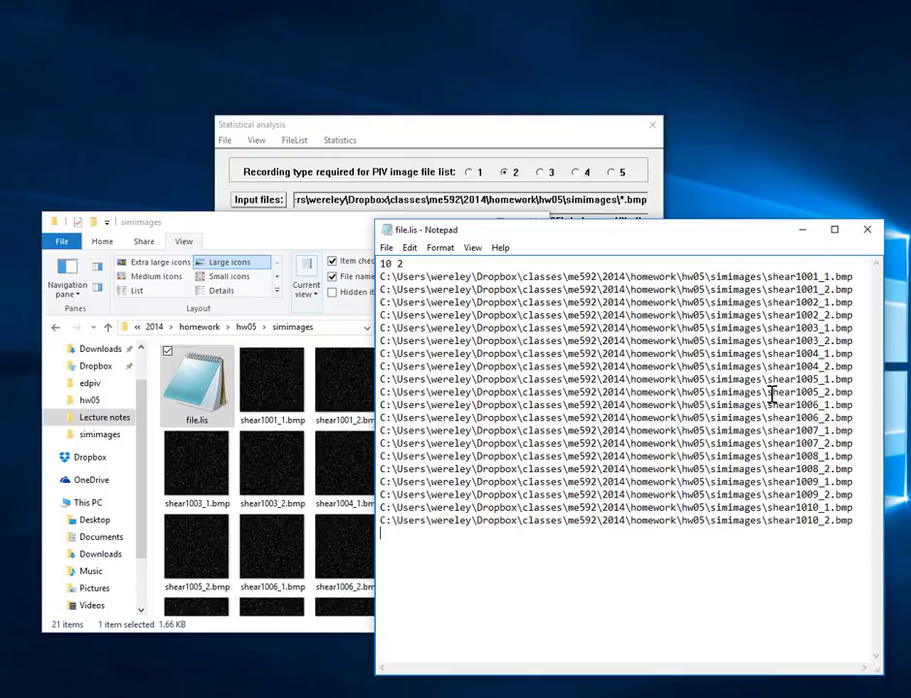
left_click_drag(771, 392, 834, 397)
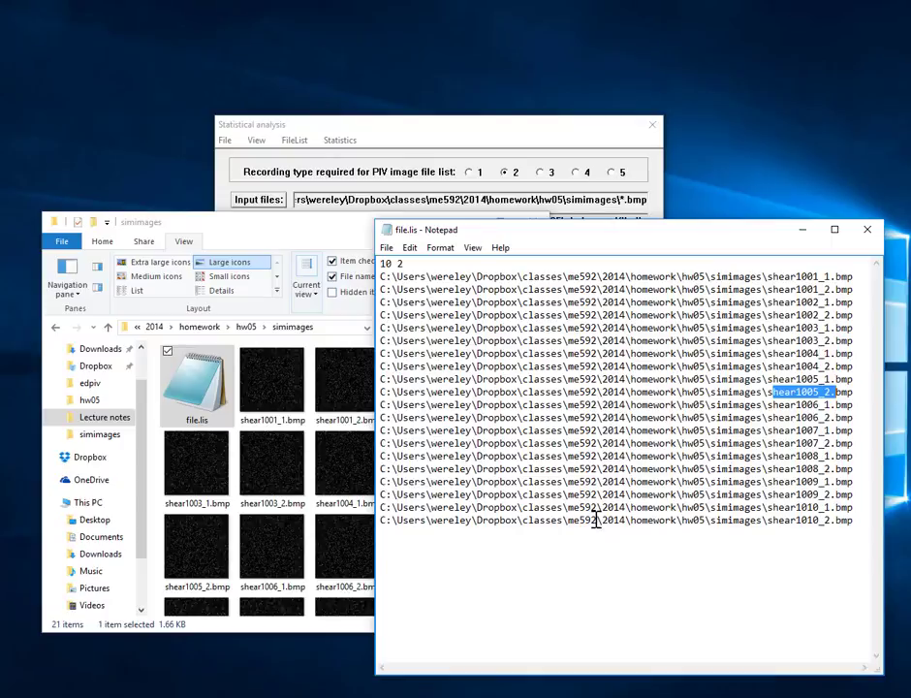
left_click(600, 555)
left_click(867, 229)
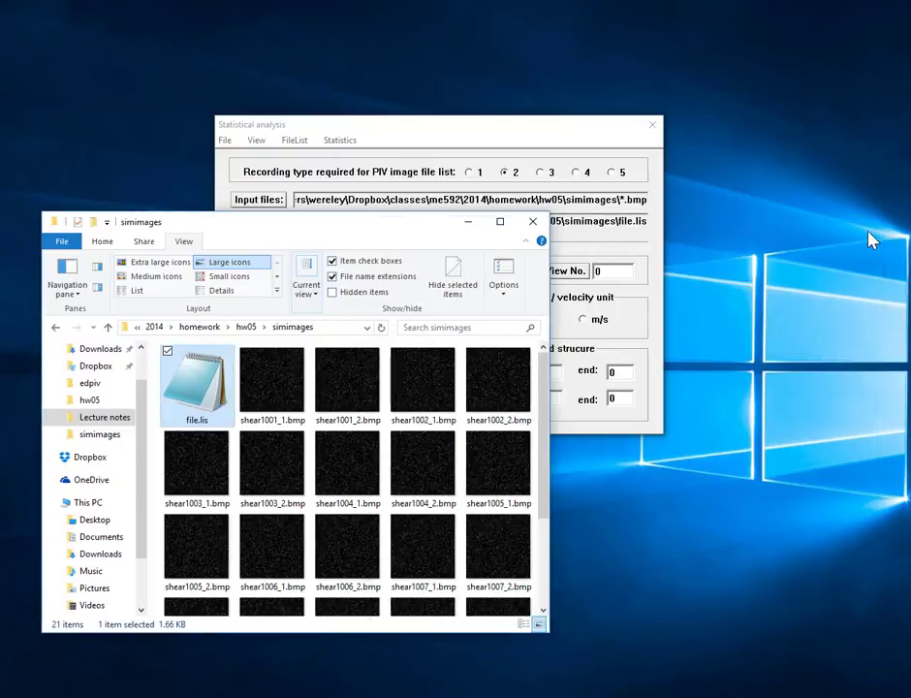
Step: Close the statistical analysis and load file.lis as the image group
left_click(321, 138)
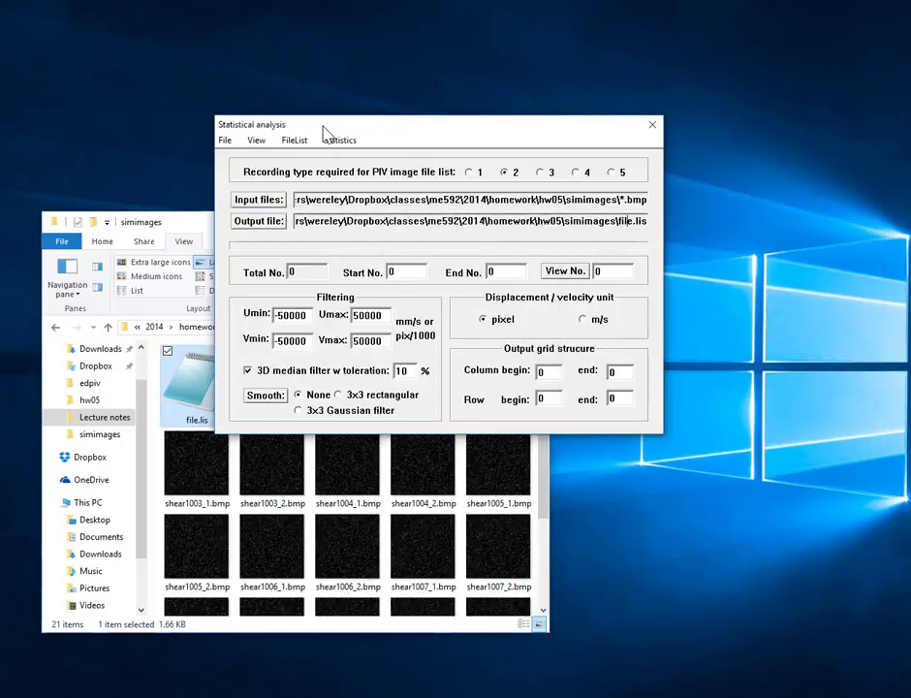
left_click(225, 140)
left_click(247, 203)
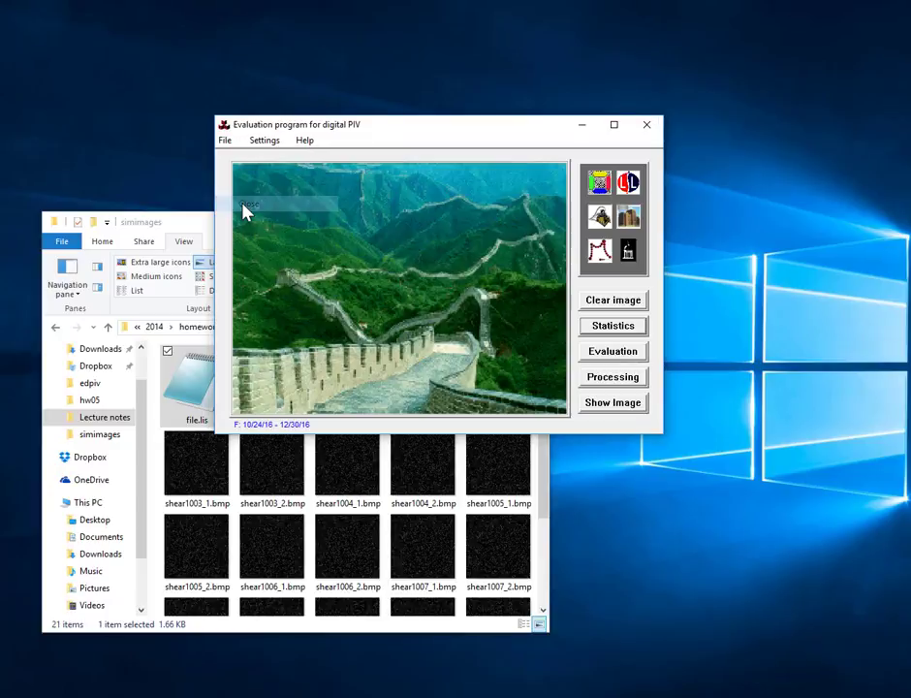
left_click(226, 142)
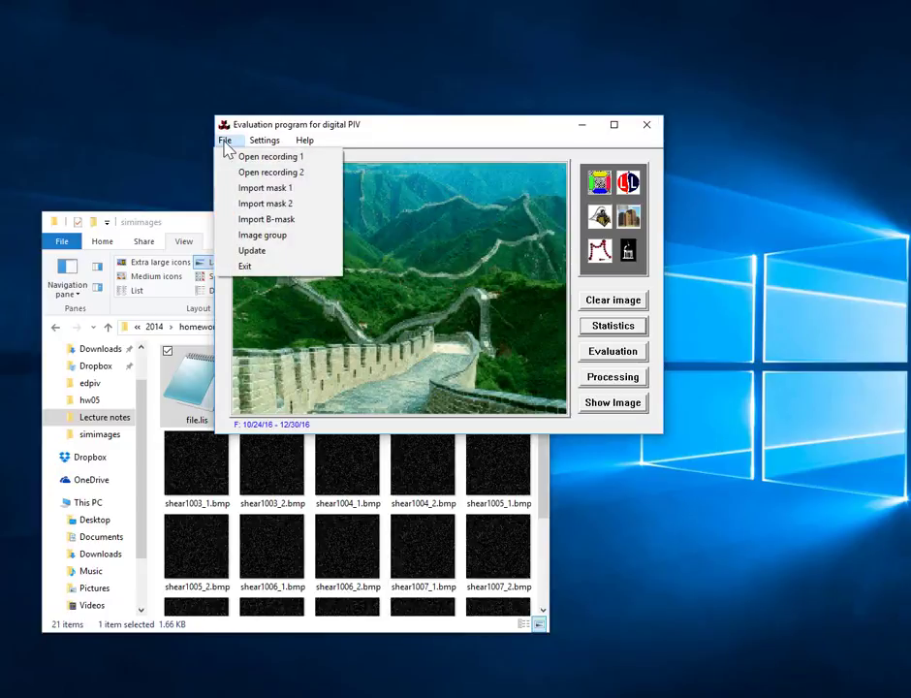
left_click(244, 240)
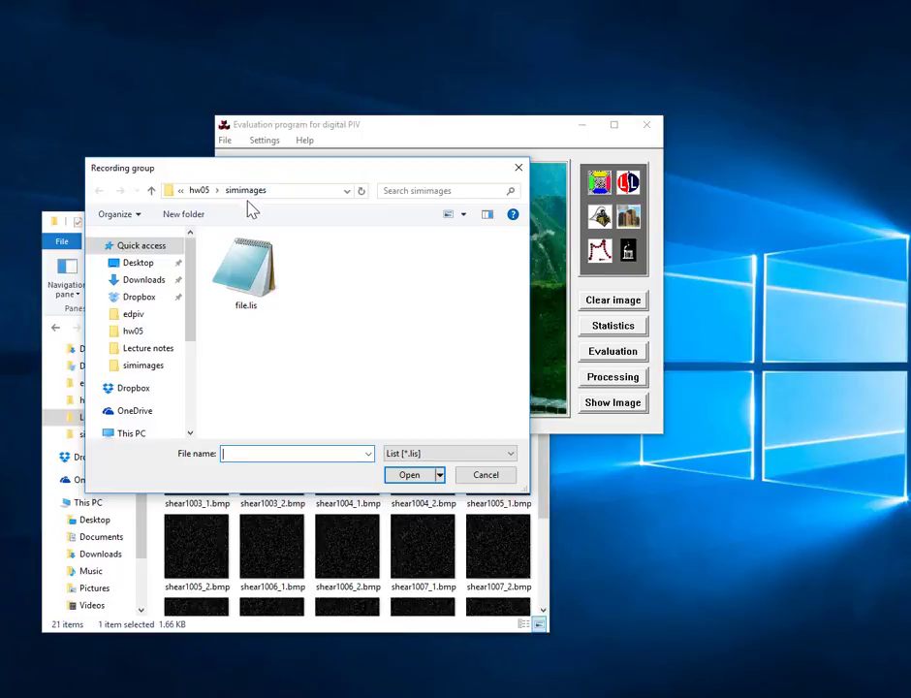
double_click(250, 274)
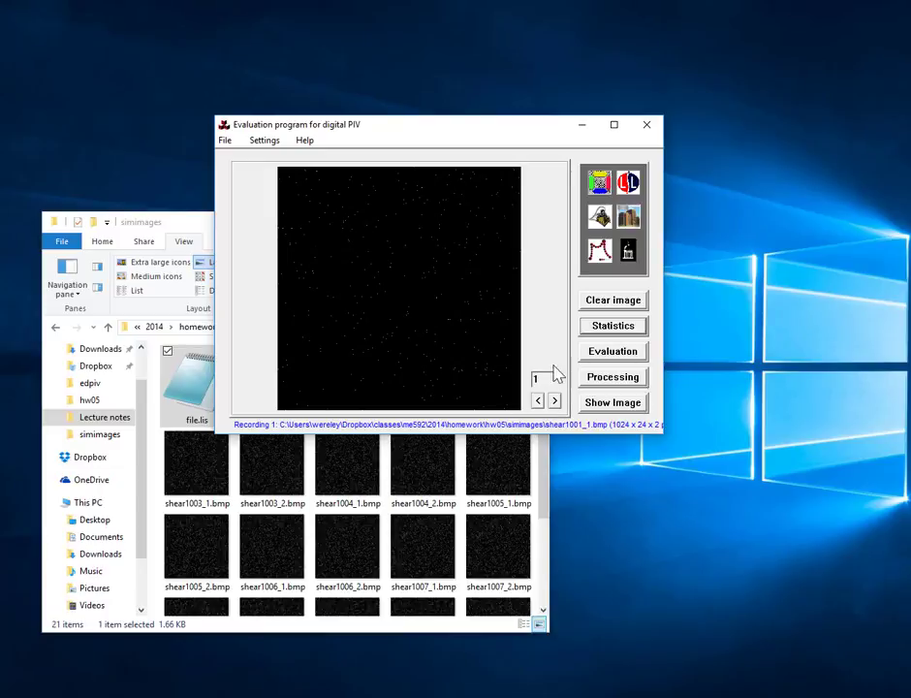
Step: Page forward through the recordings of the loaded image group to inspect them
left_click(555, 400)
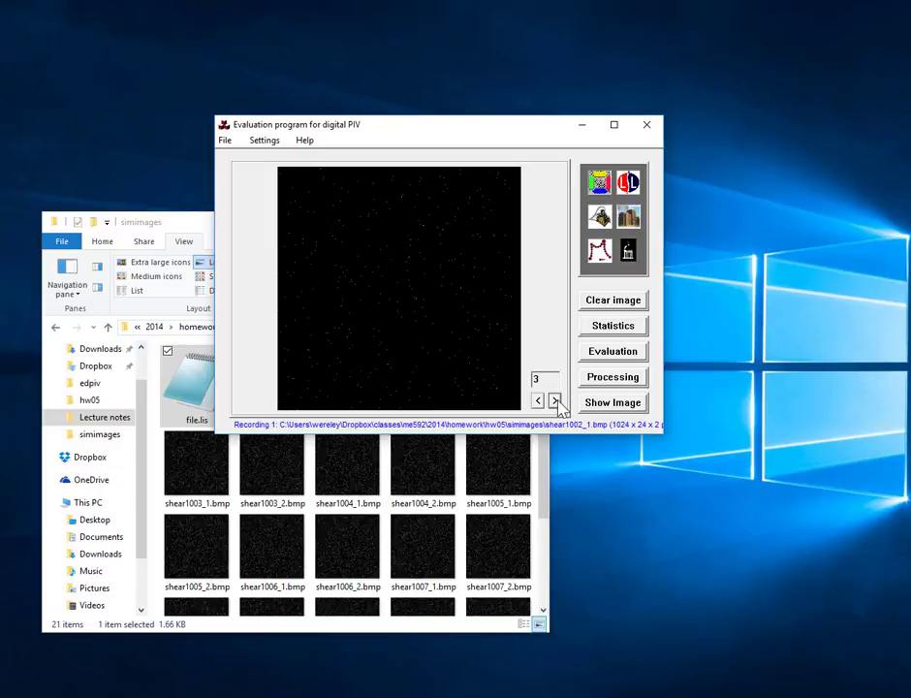
left_click(556, 402)
left_click(555, 401)
left_click(556, 401)
left_click(556, 402)
left_click(556, 401)
left_click(556, 402)
left_click(556, 401)
Step: Open the evaluation full-screen and configure multi-pass image group processing with M2 window shifting, cdi, cws, 4p image correction and cdic
left_click(611, 353)
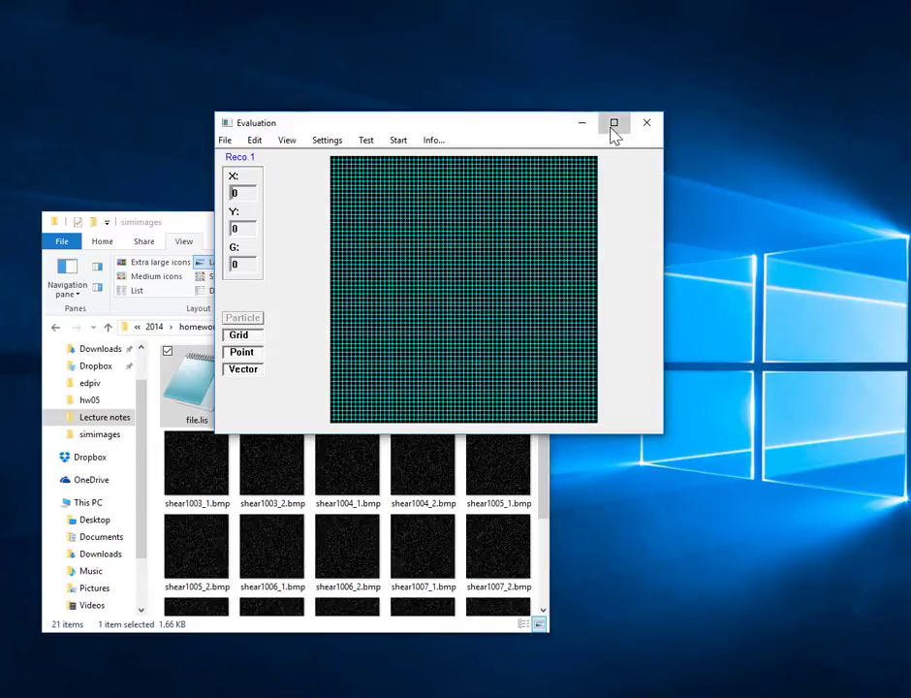
left_click(613, 123)
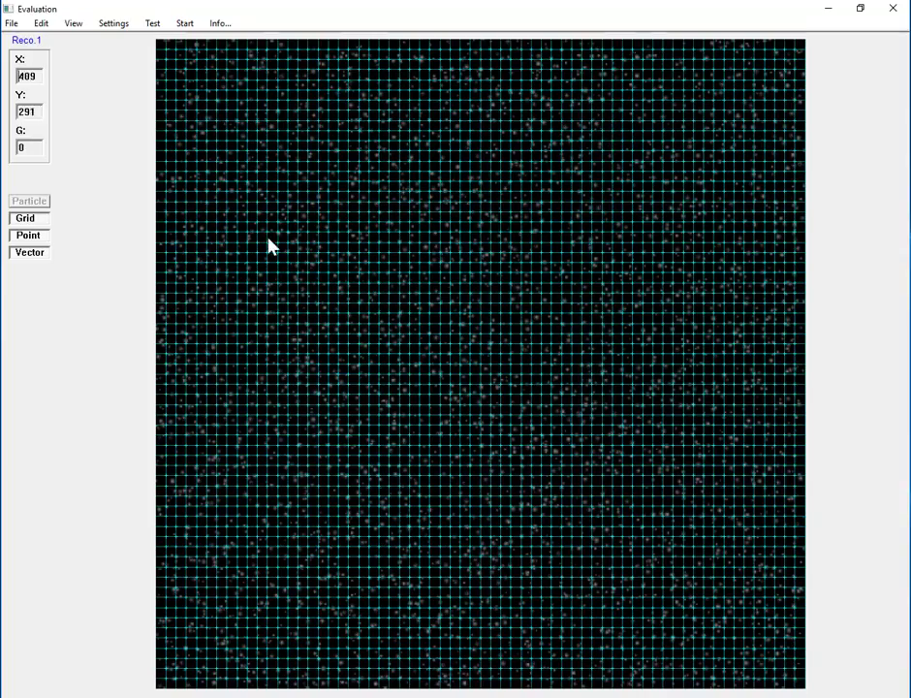
left_click(114, 24)
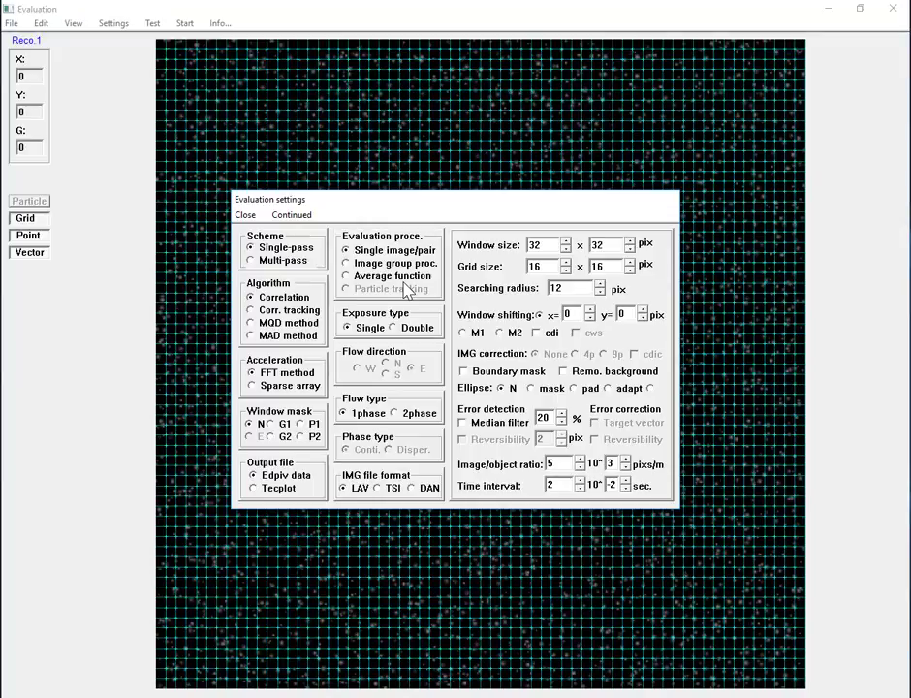
left_click(251, 260)
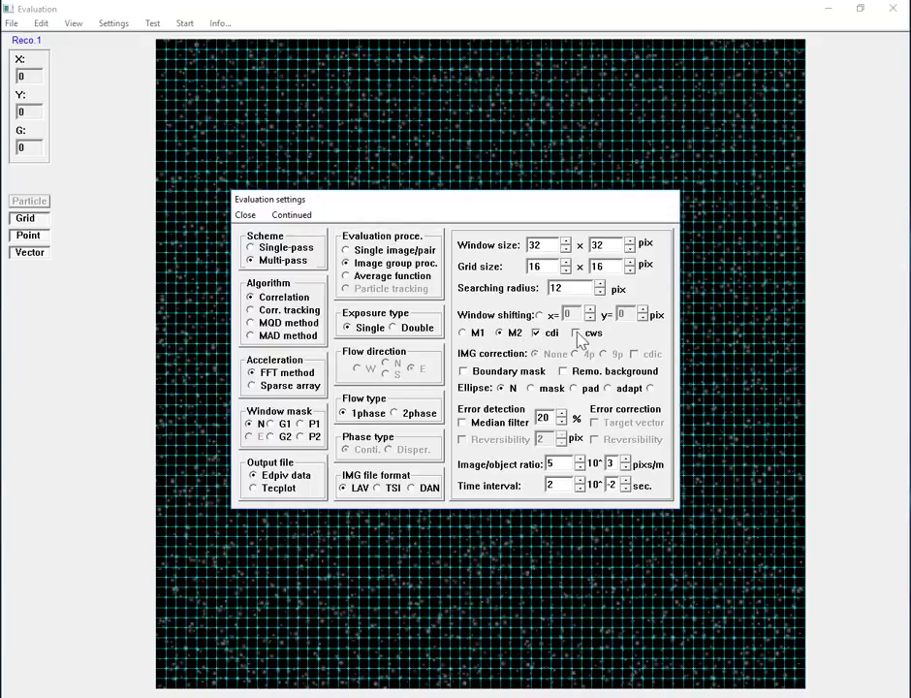
left_click(578, 334)
left_click(576, 355)
left_click(636, 356)
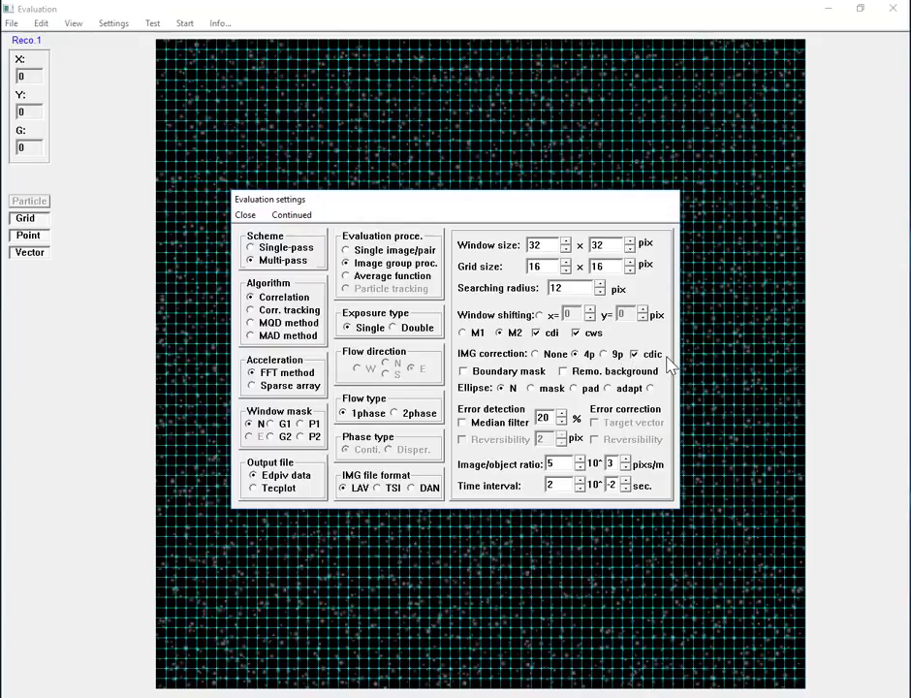
left_click(246, 216)
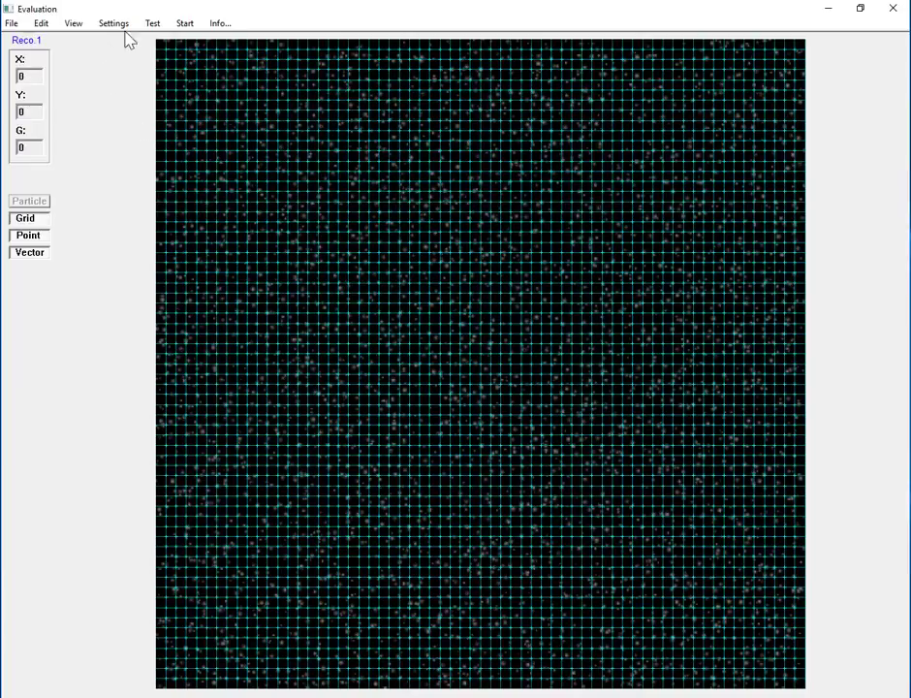
Step: Run the image group evaluation without filters, raising the primary iteration number and smooth coefficient and lowering the convergence condition
left_click(184, 26)
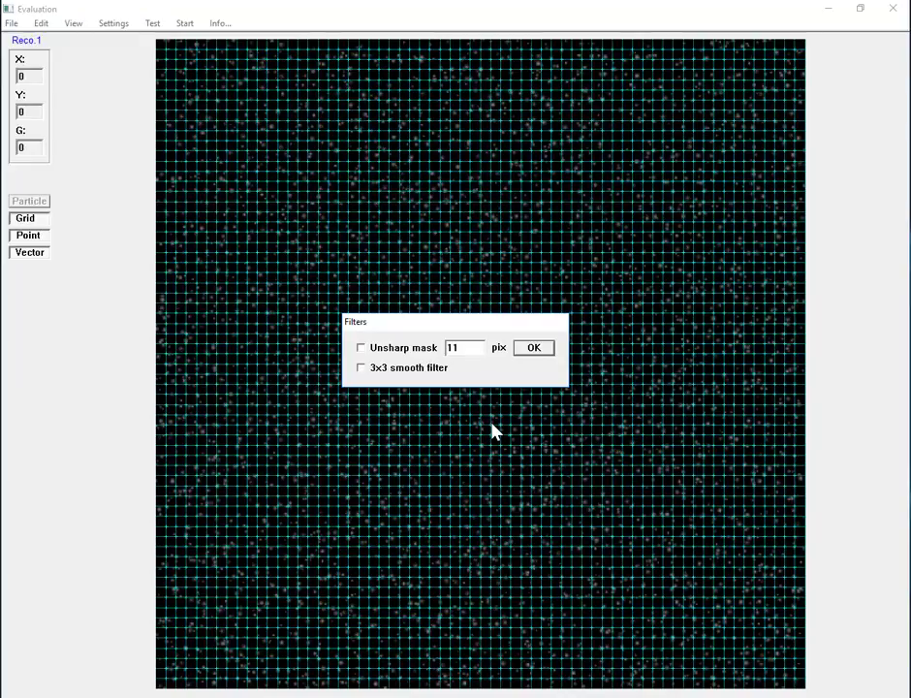
left_click(530, 354)
left_click(529, 357)
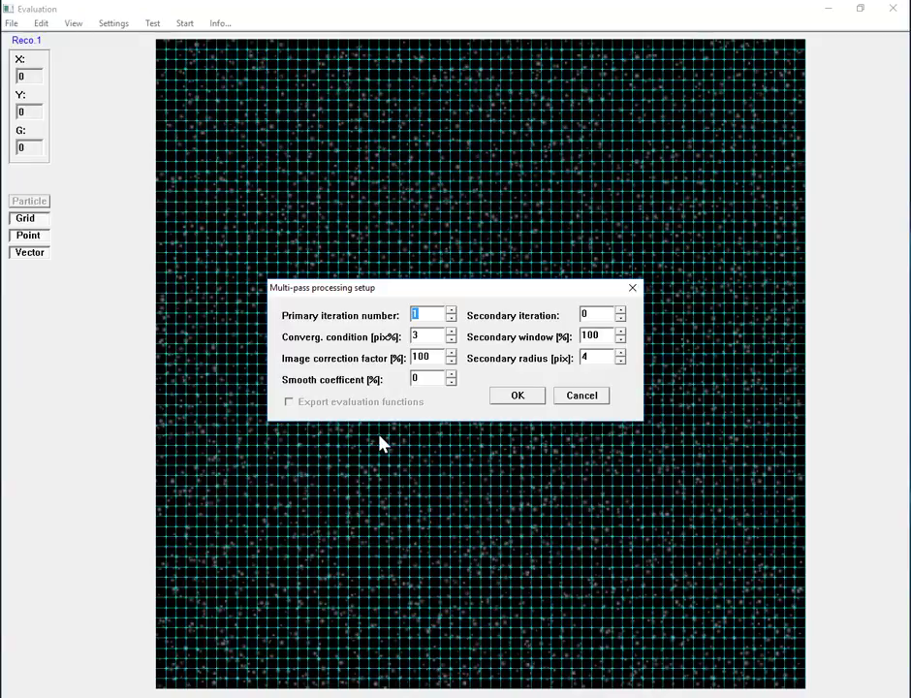
left_click(451, 312)
left_click(451, 312)
left_click(451, 341)
left_click(451, 341)
left_click(451, 341)
left_click(451, 374)
left_click(514, 399)
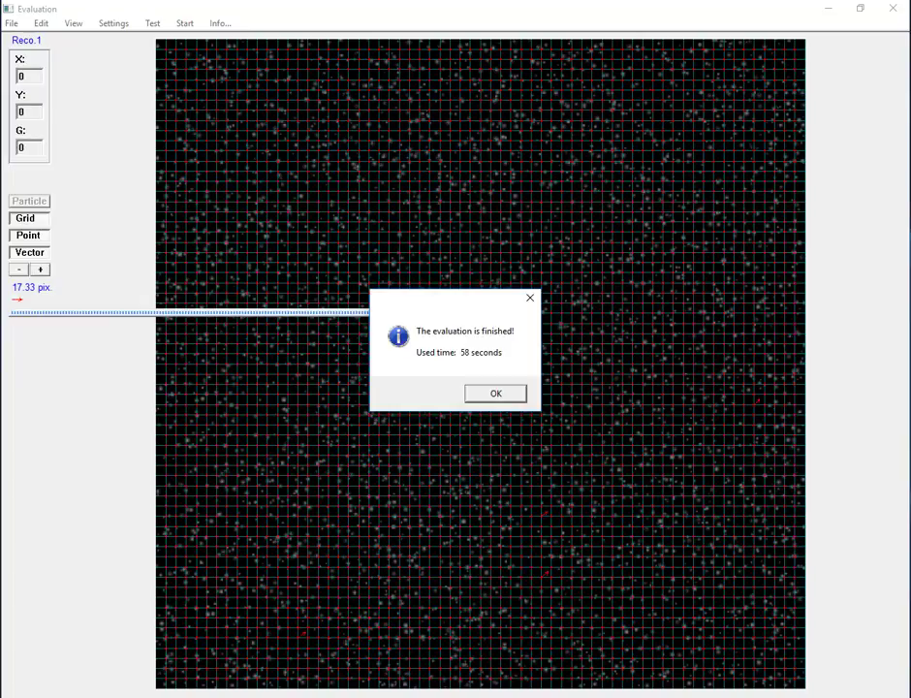
left_click(495, 396)
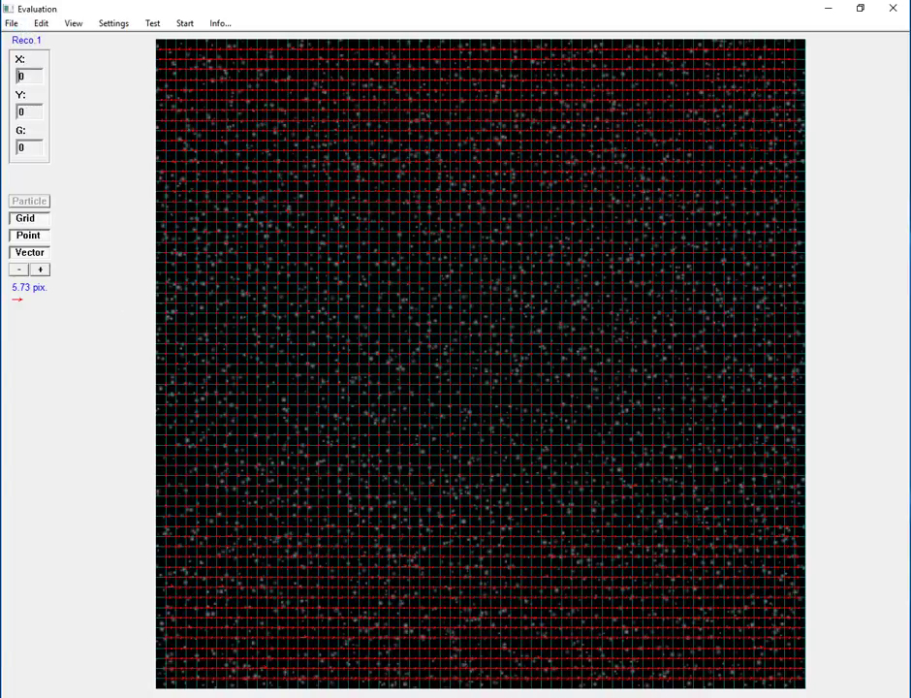
Step: Switch to File Explorer, list the simimages folder in Details view to check the generated .dat files, and return to the evaluation
key("alt+Tab")
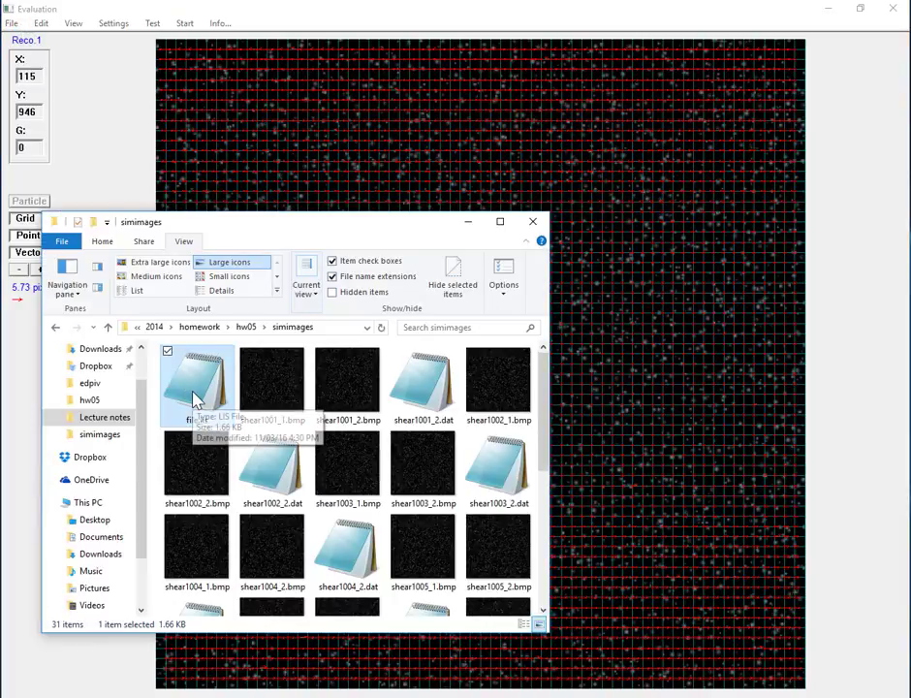
left_click(226, 291)
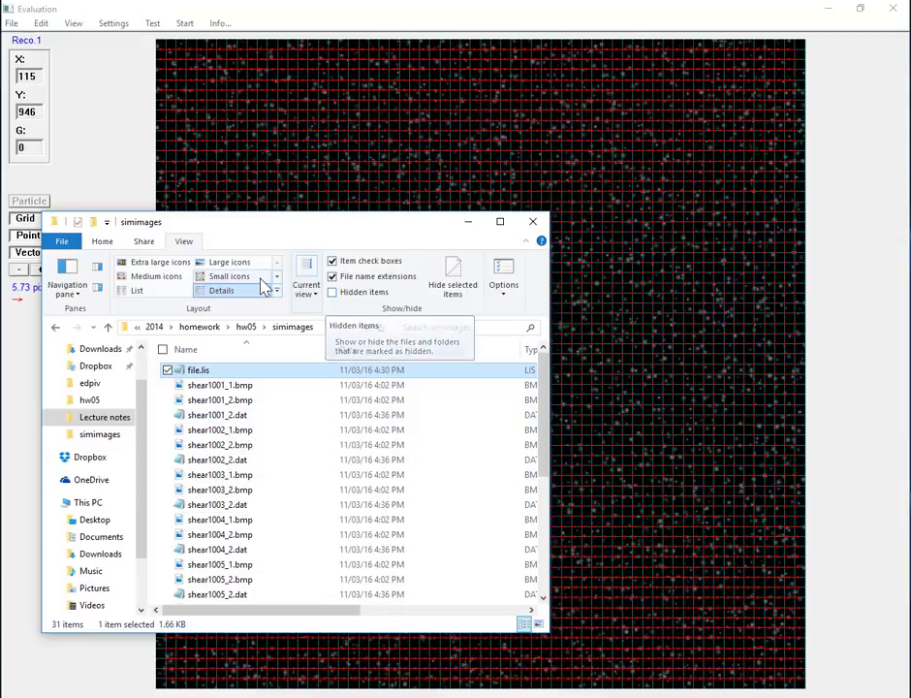
double_click(818, 10)
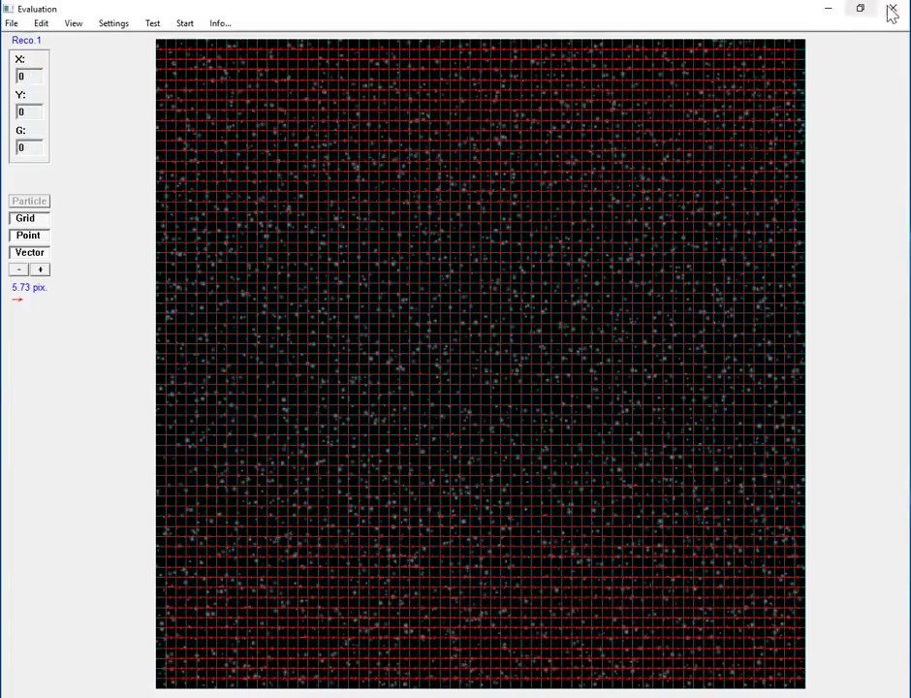
Step: Restart the PIV evaluation program and load file.lis as the image group
left_click(892, 9)
left_click(645, 124)
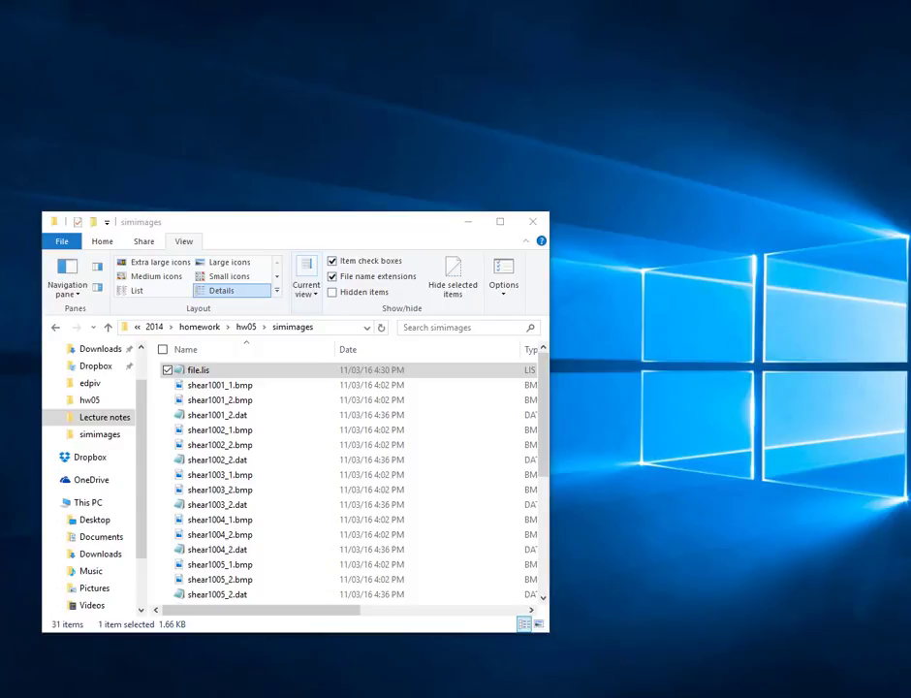
left_click_drag(250, 159, 344, 246)
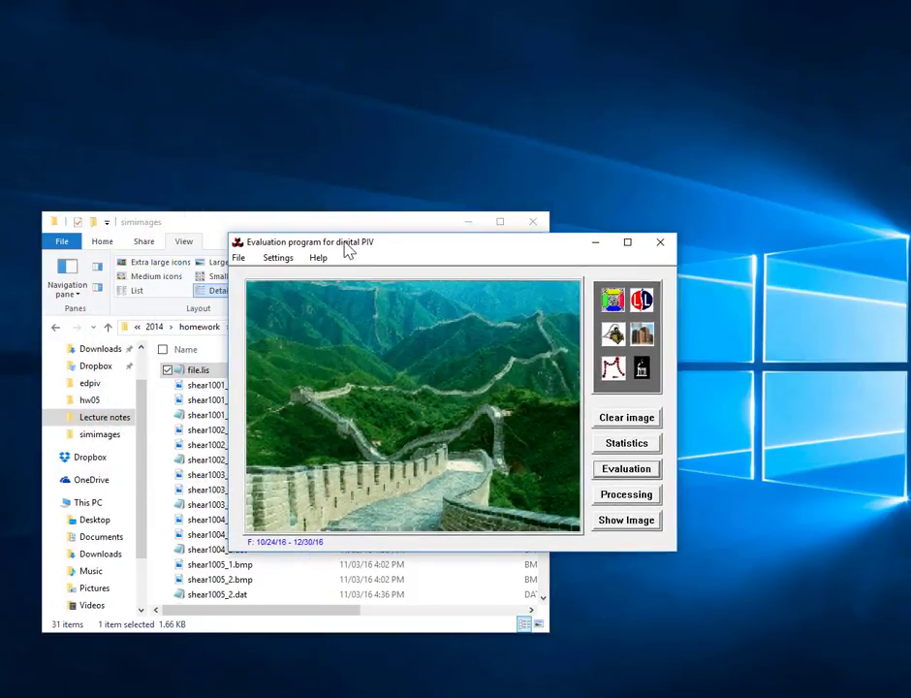
left_click(240, 260)
left_click(253, 352)
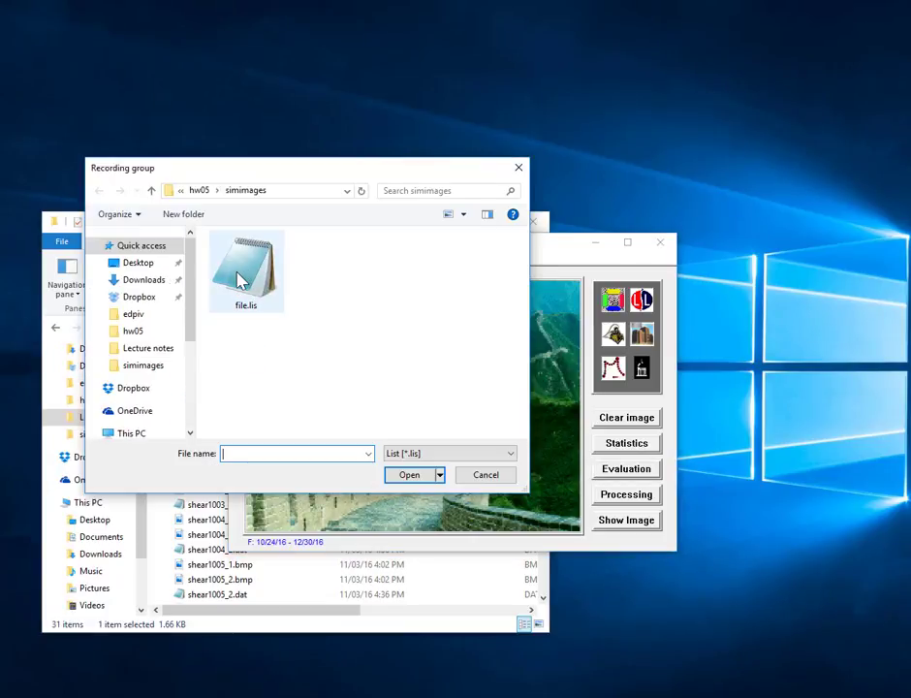
double_click(242, 280)
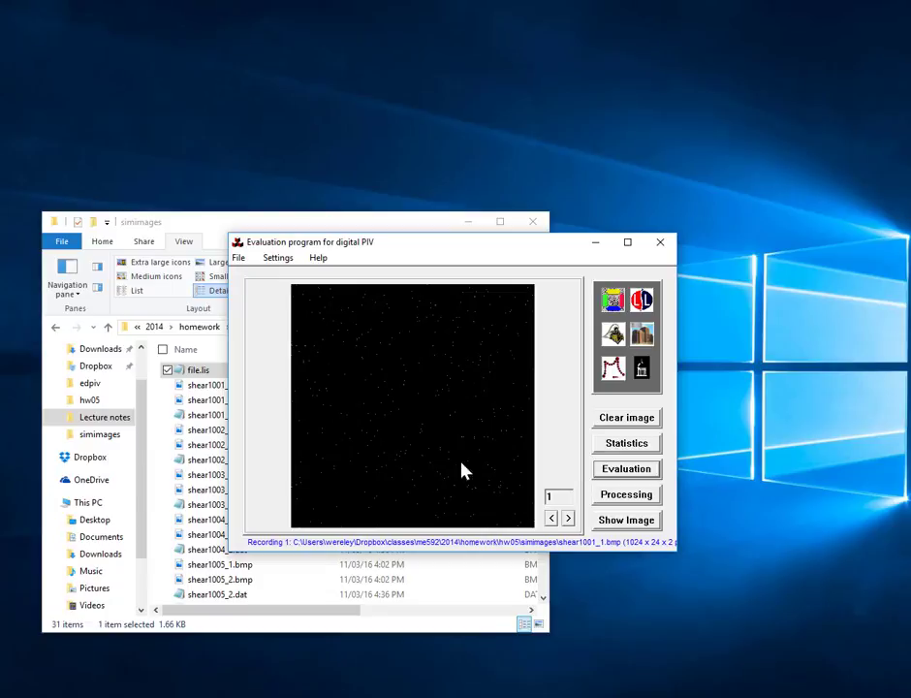
Step: Open the evaluation full-screen with the grid, point and vector overlays hidden
left_click(627, 468)
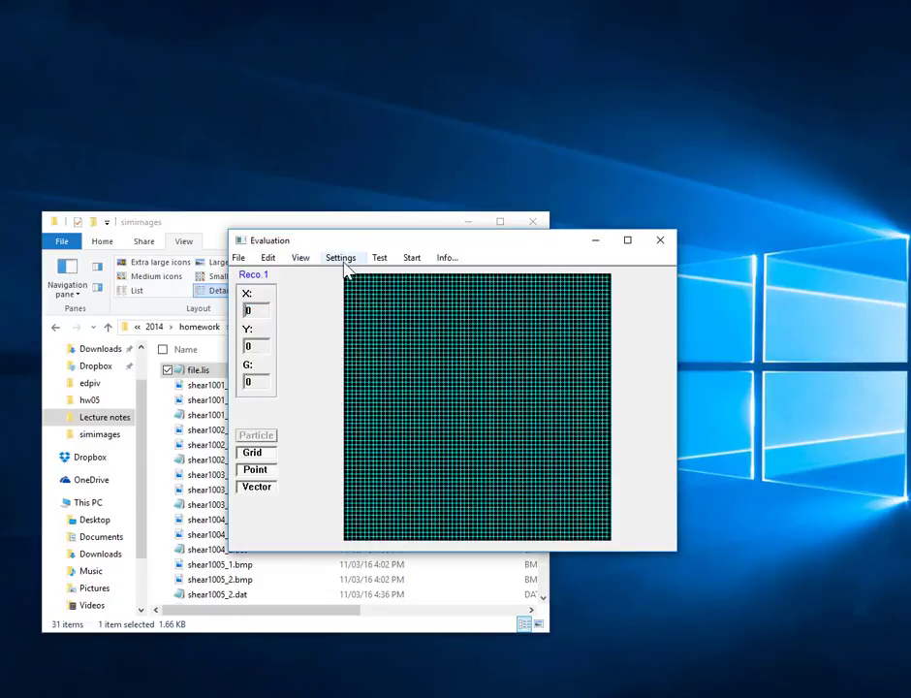
left_click(252, 471)
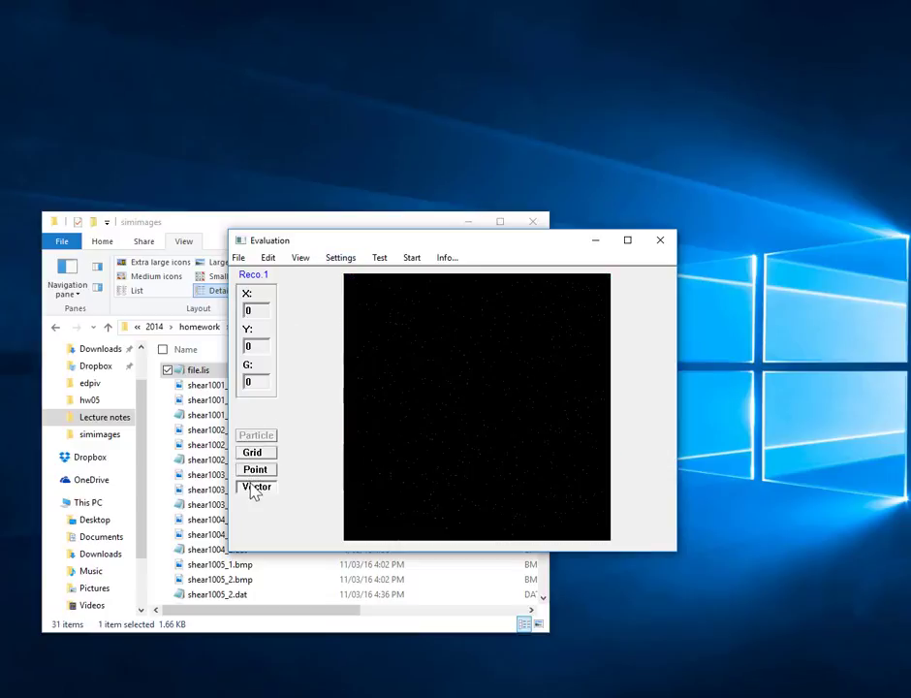
left_click_drag(318, 241, 281, 115)
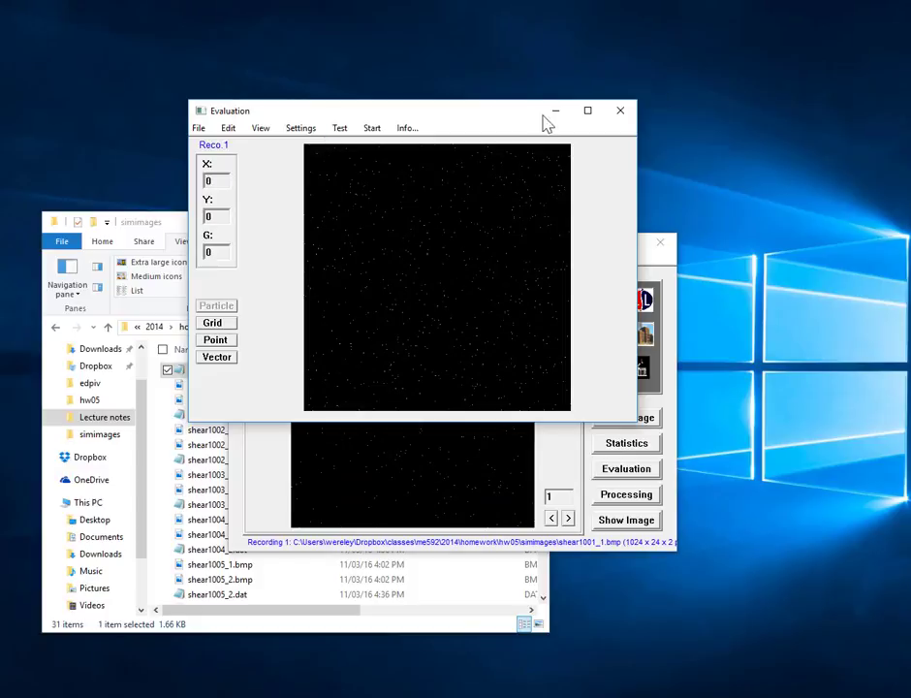
left_click(590, 111)
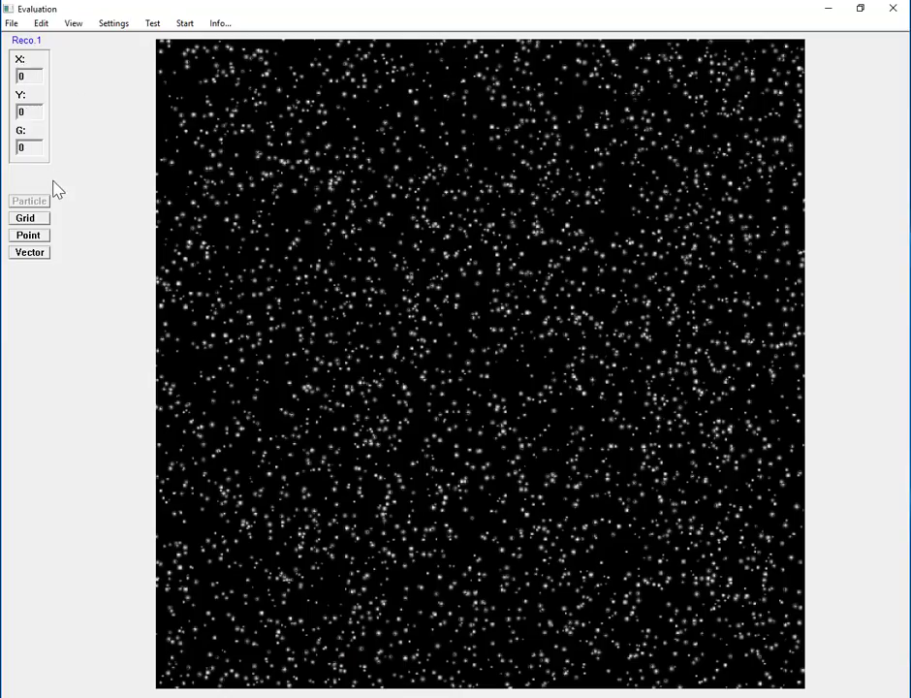
Step: Configure a multi-pass average function evaluation with M2 window shifting, cdi, cws, 4p image correction and cdic
left_click(113, 26)
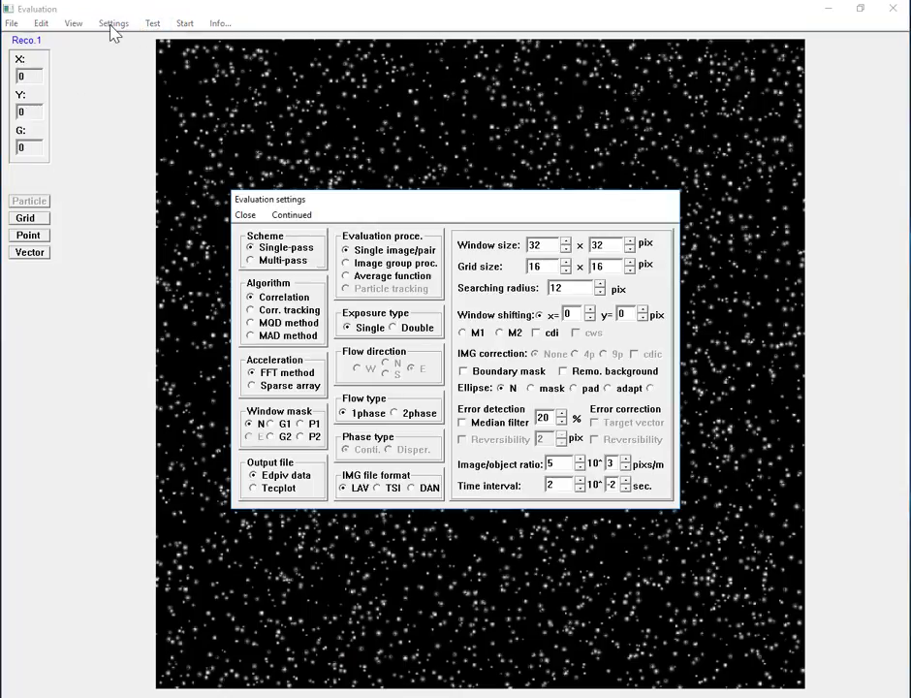
left_click(276, 260)
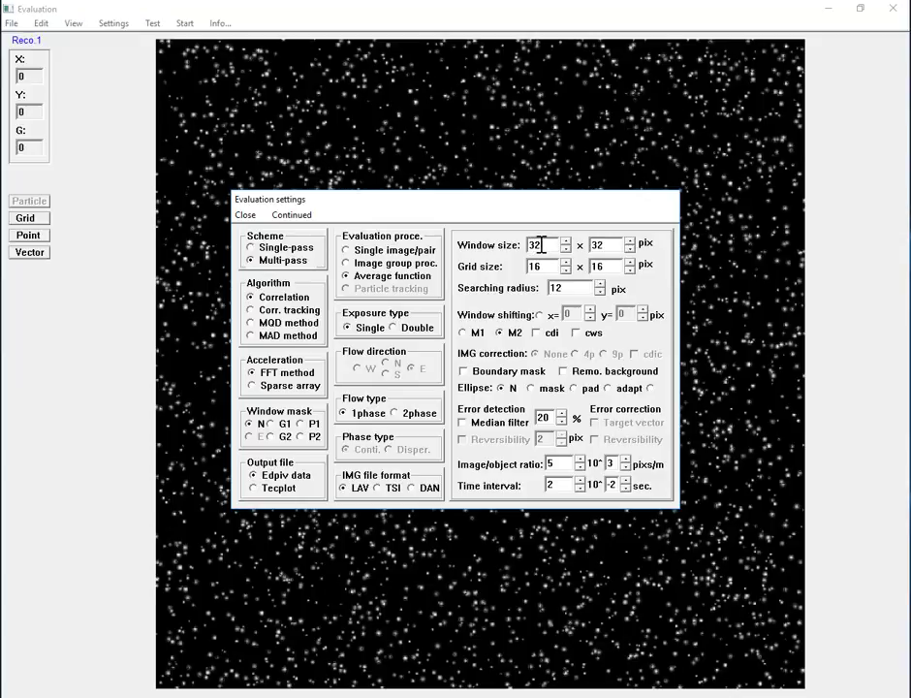
left_click(536, 332)
left_click(575, 332)
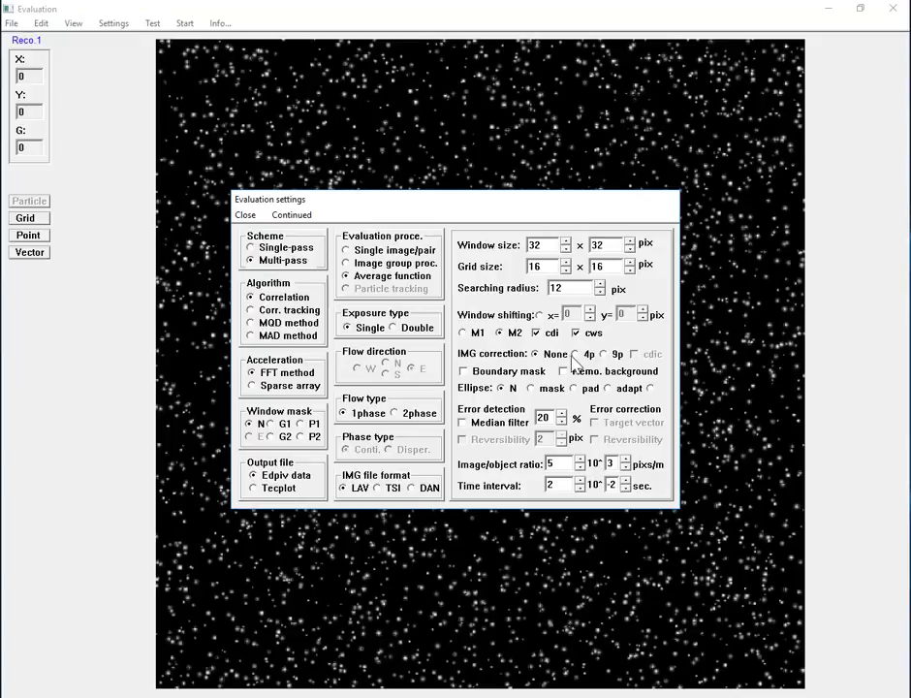
left_click(576, 354)
left_click(634, 354)
left_click(245, 218)
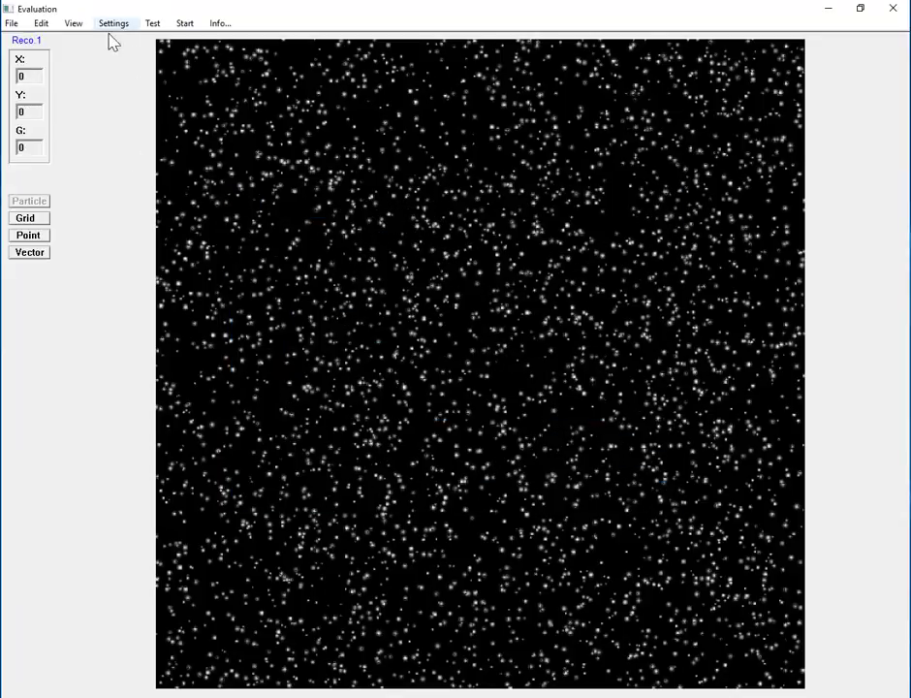
Step: Run the average function evaluation without filters, using primary iteration number 3 and a lower convergence condition
left_click(186, 26)
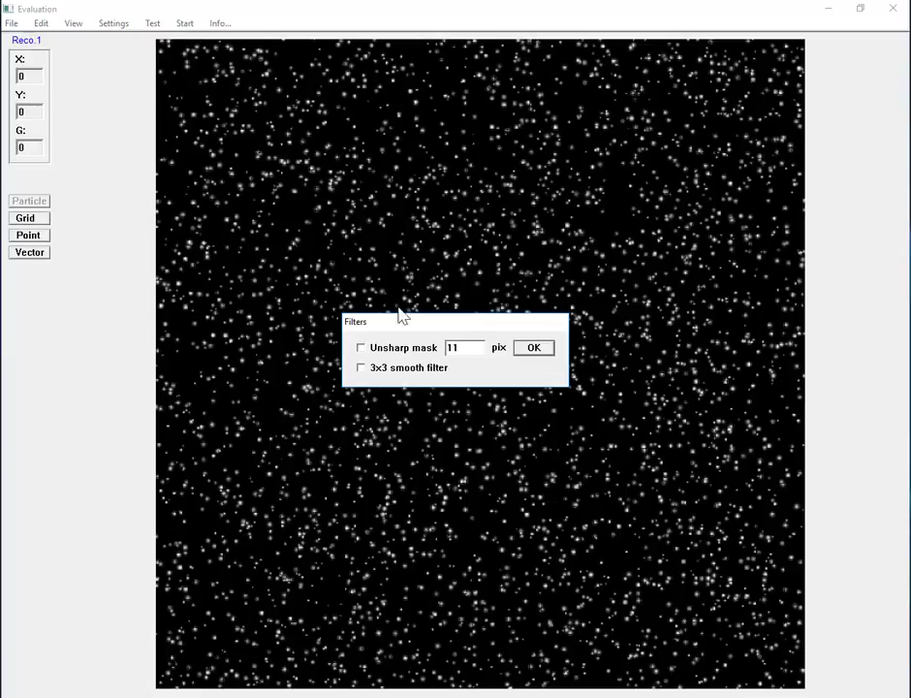
left_click(534, 348)
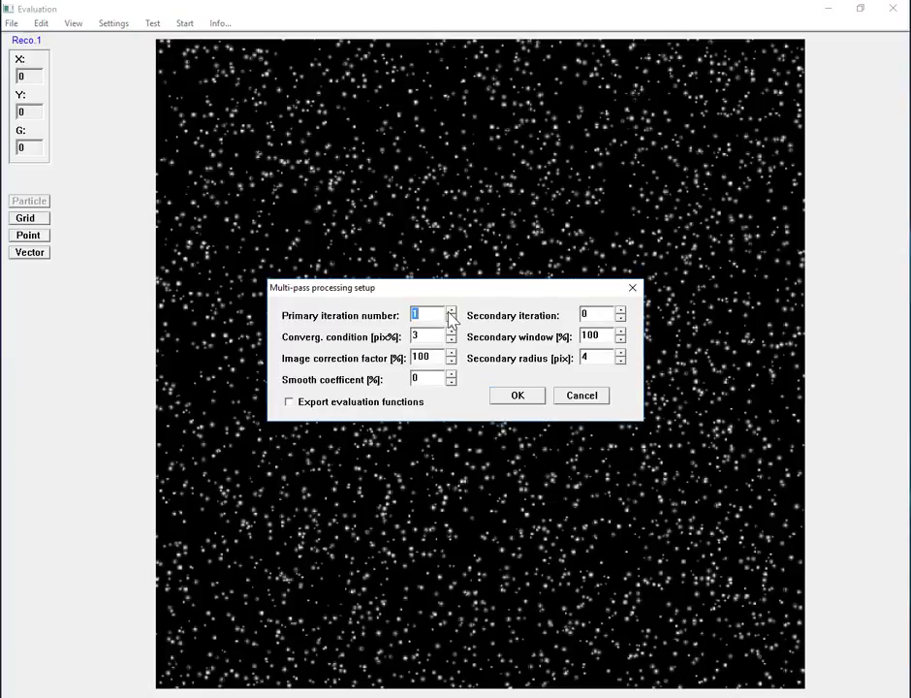
left_click(451, 340)
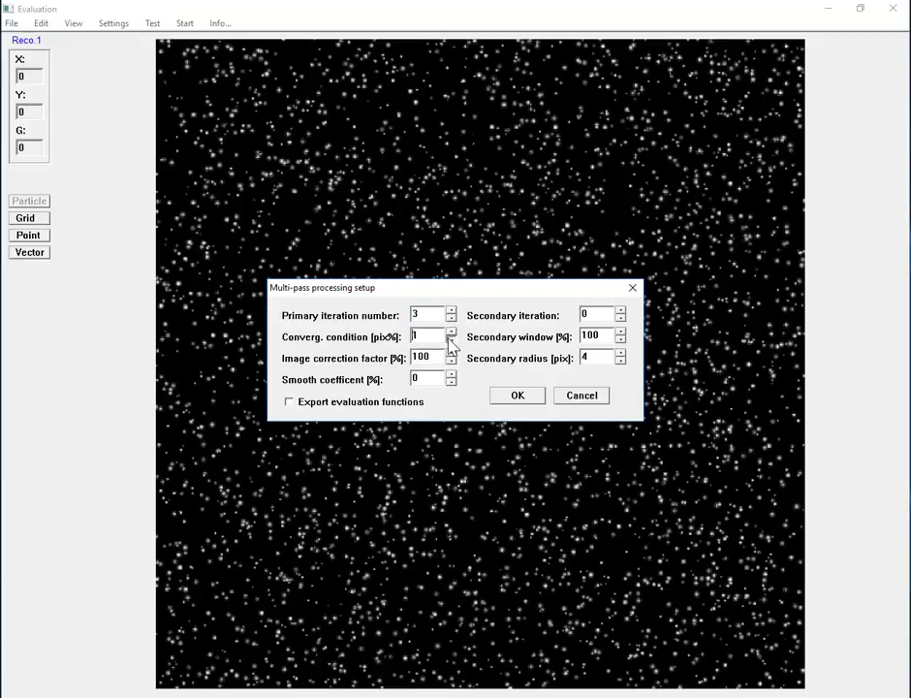
left_click(449, 340)
left_click(450, 340)
left_click(514, 397)
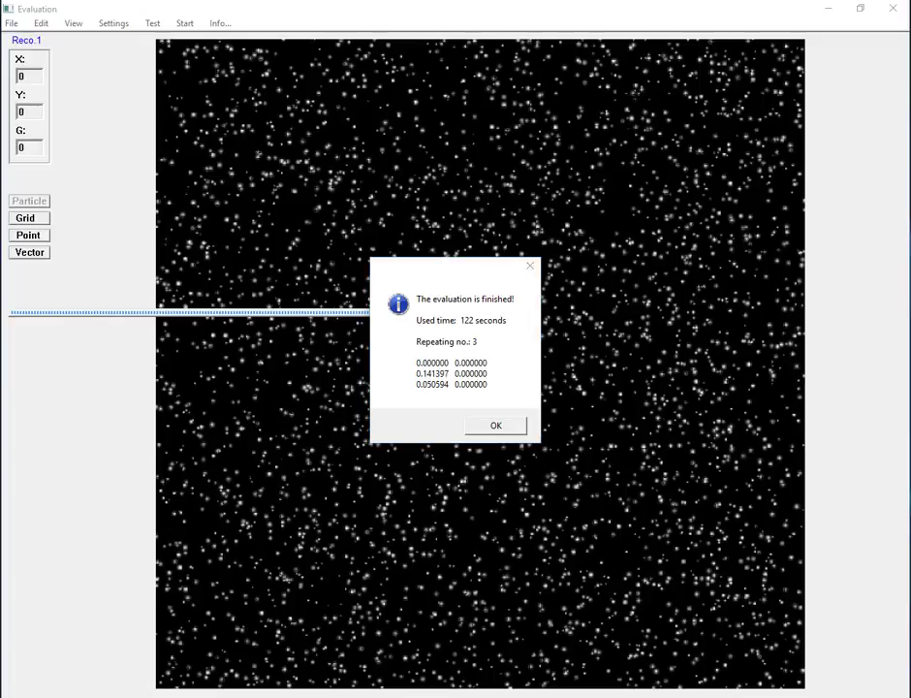
left_click(487, 429)
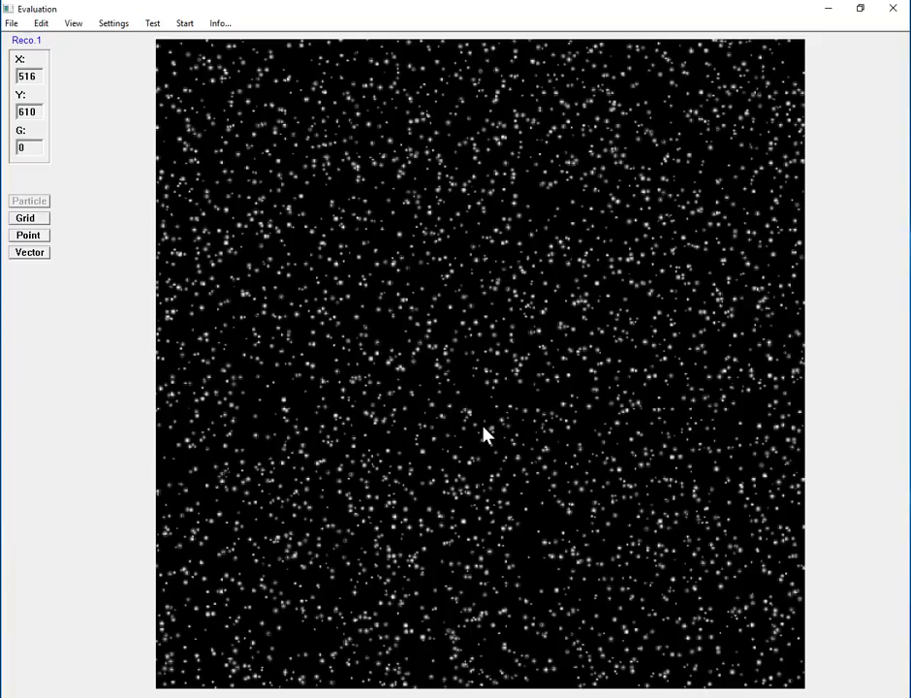
Step: Display the averaged velocity vectors over the image and lengthen their arrows
left_click(29, 254)
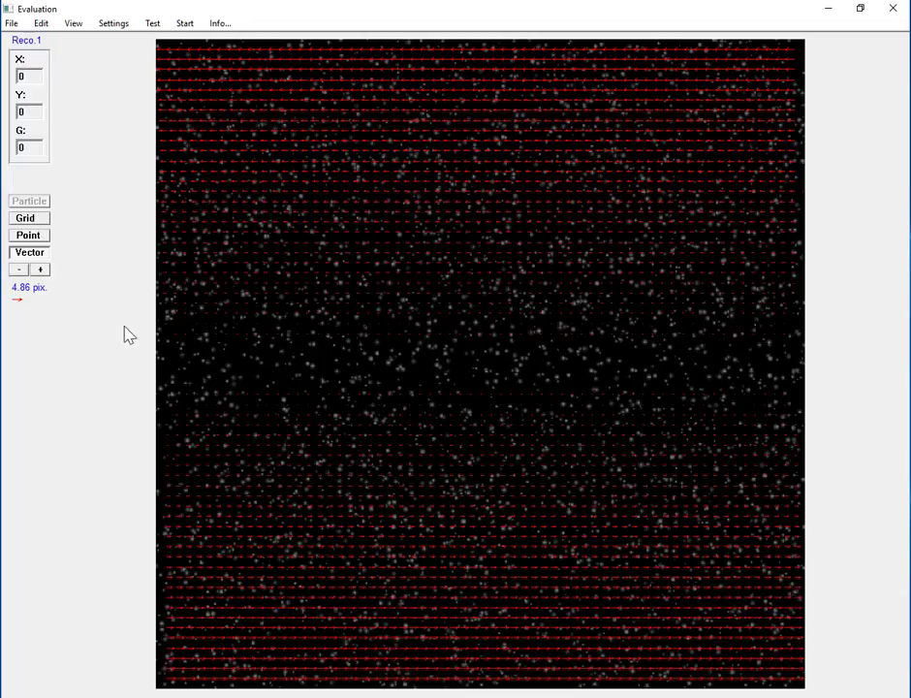
left_click(39, 271)
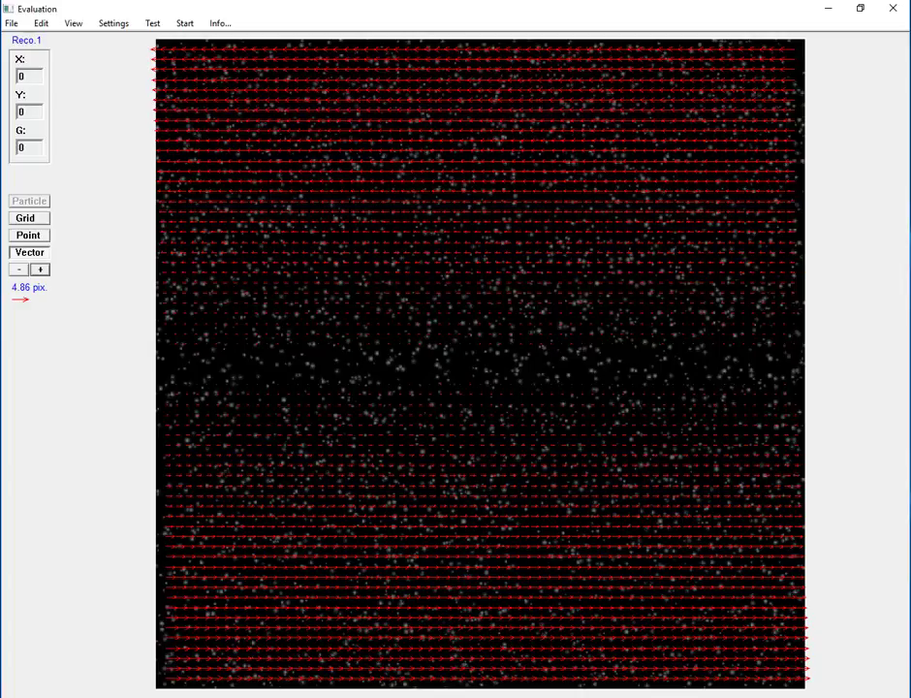
Step: Switch to the simimages folder in File Explorer and sort its files by date, newest first, to look for new output files
key("alt+Tab")
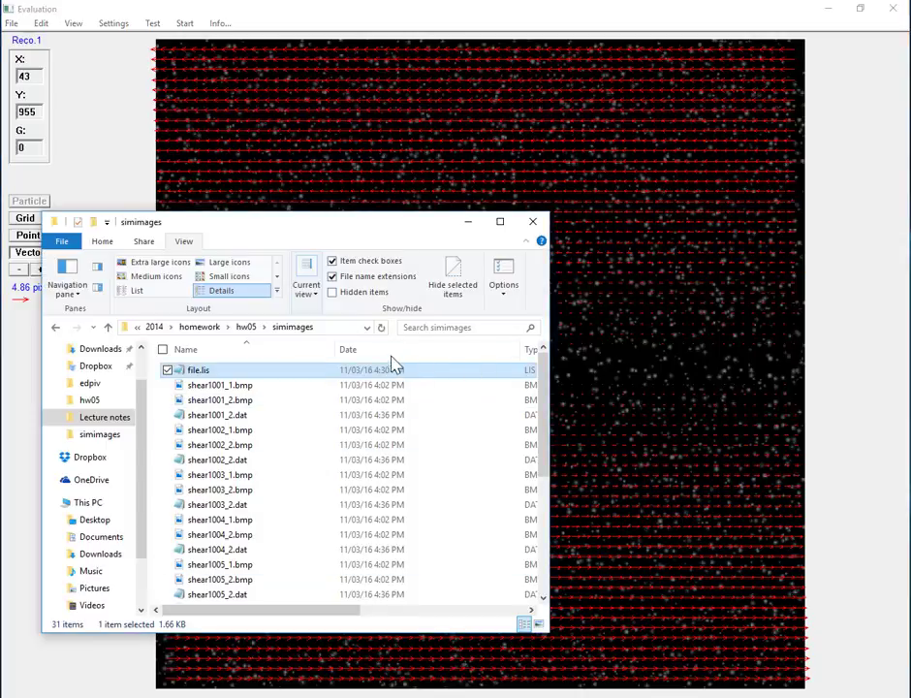
left_click(350, 350)
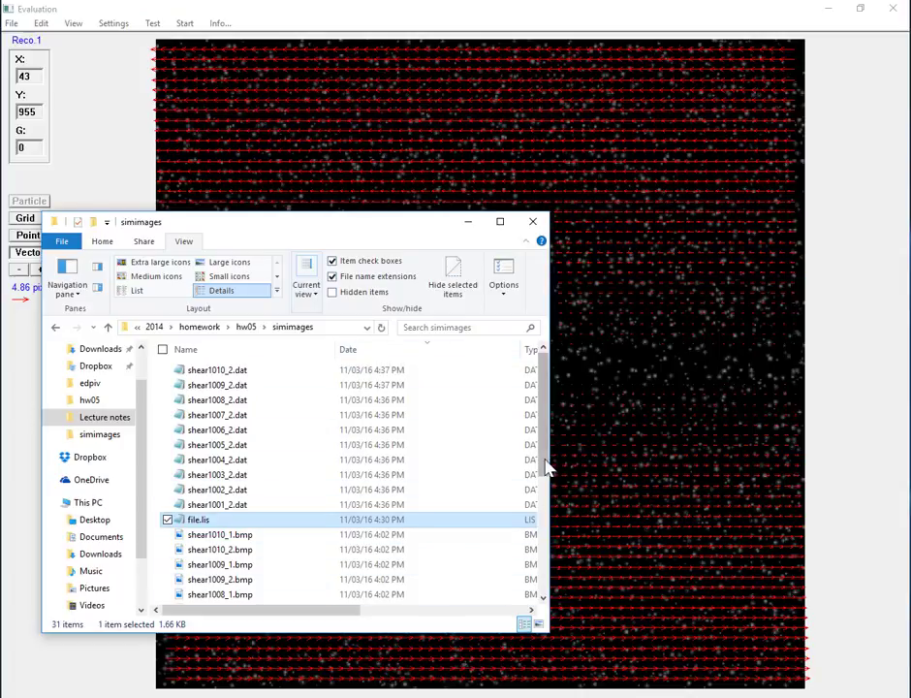
mouse_move(546, 467)
left_mouse_down()
mouse_move(563, 589)
mouse_move(562, 473)
left_mouse_up()
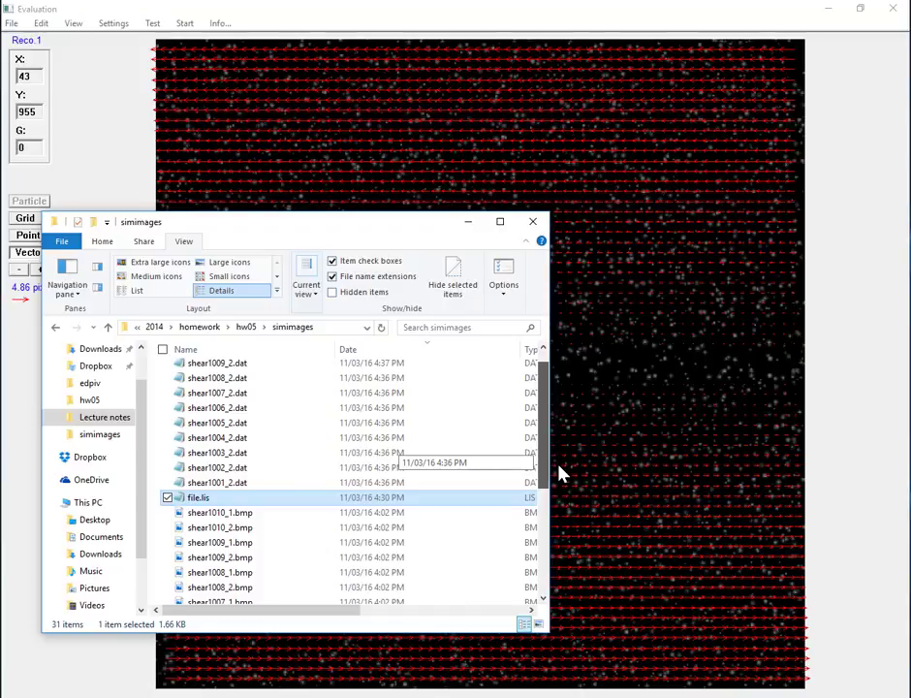
Step: Look through the simimages file list for an output file written by the average function evaluation
left_click_drag(560, 473, 543, 557)
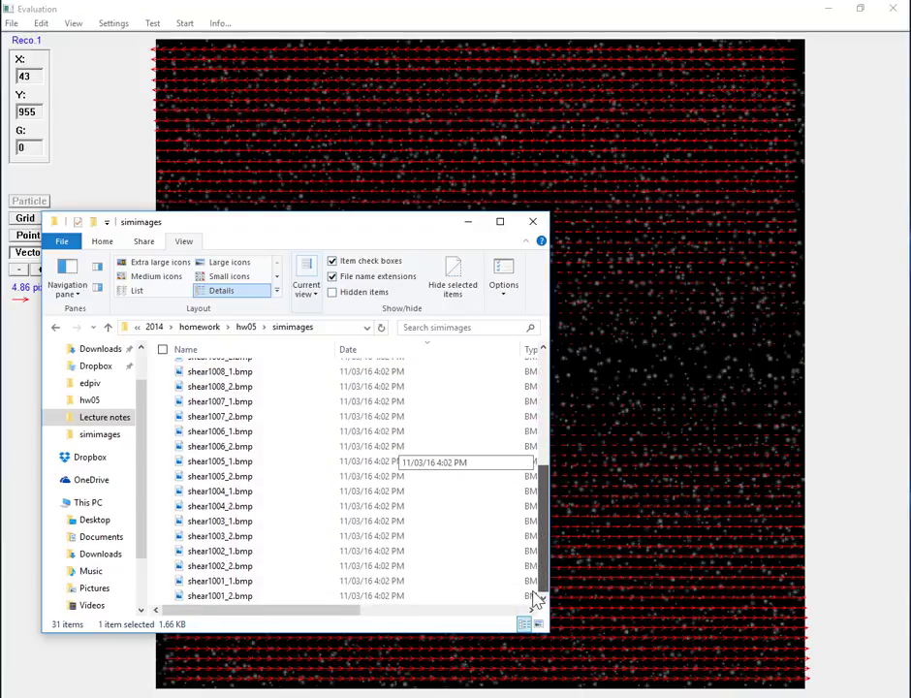
scroll(527, 500, "up", 5)
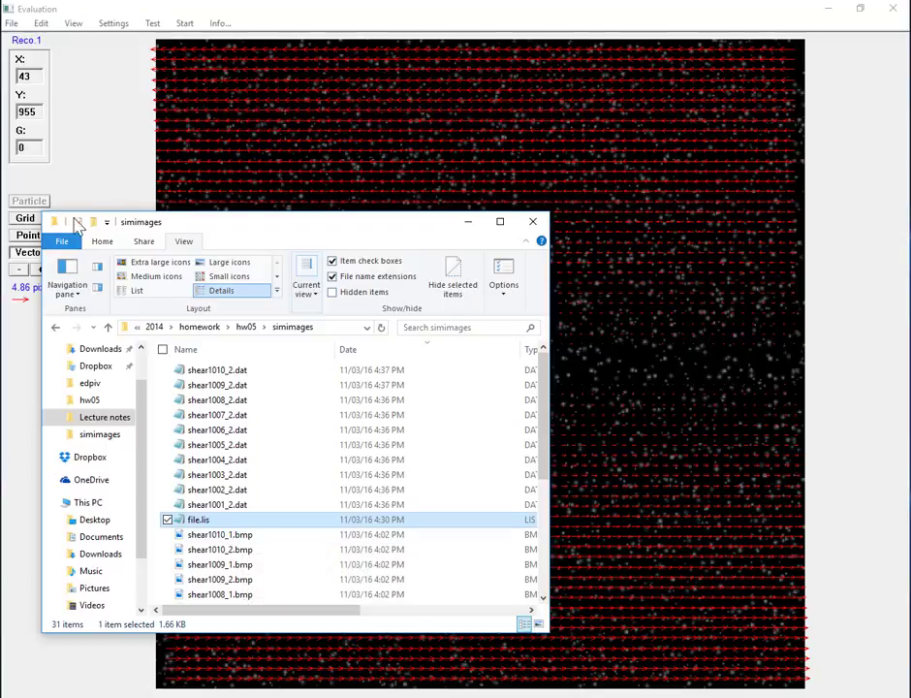
left_click_drag(545, 464, 368, 362)
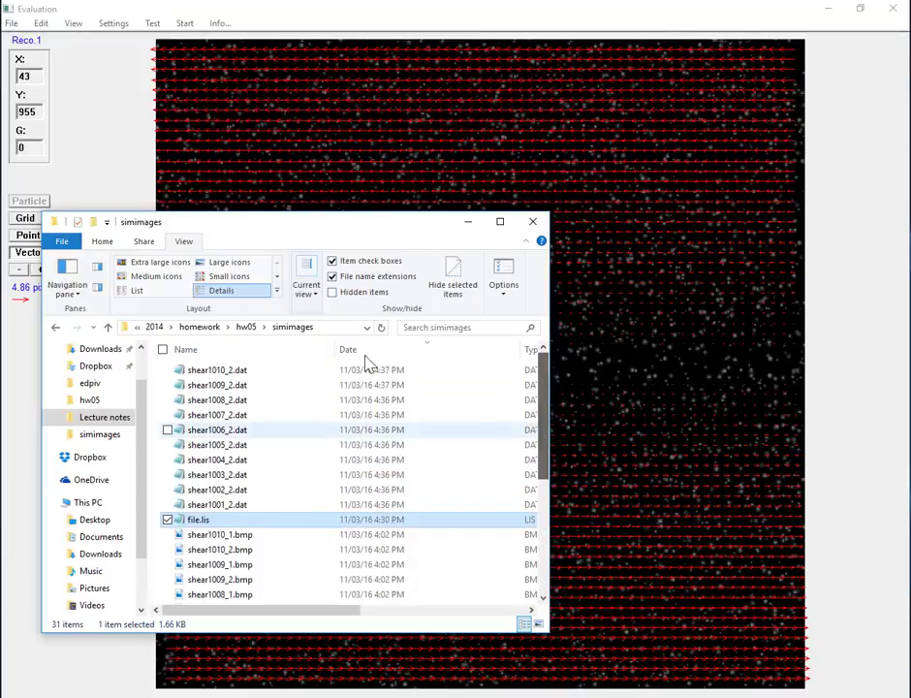
Step: Switch back to the Evaluation window and check its file commands for an option to save the averaged vector field
left_click(109, 138)
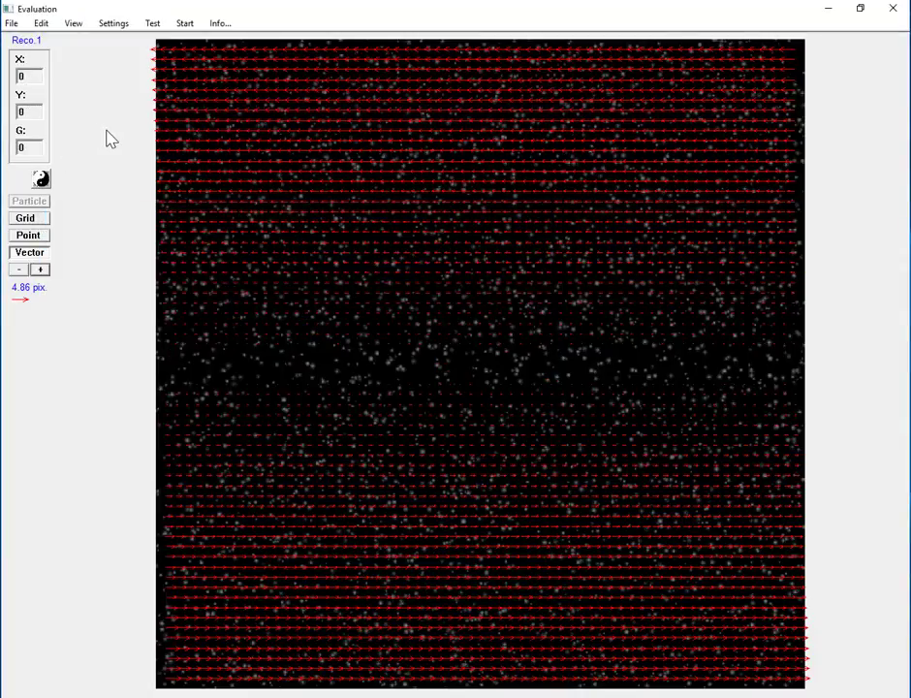
left_click(40, 180)
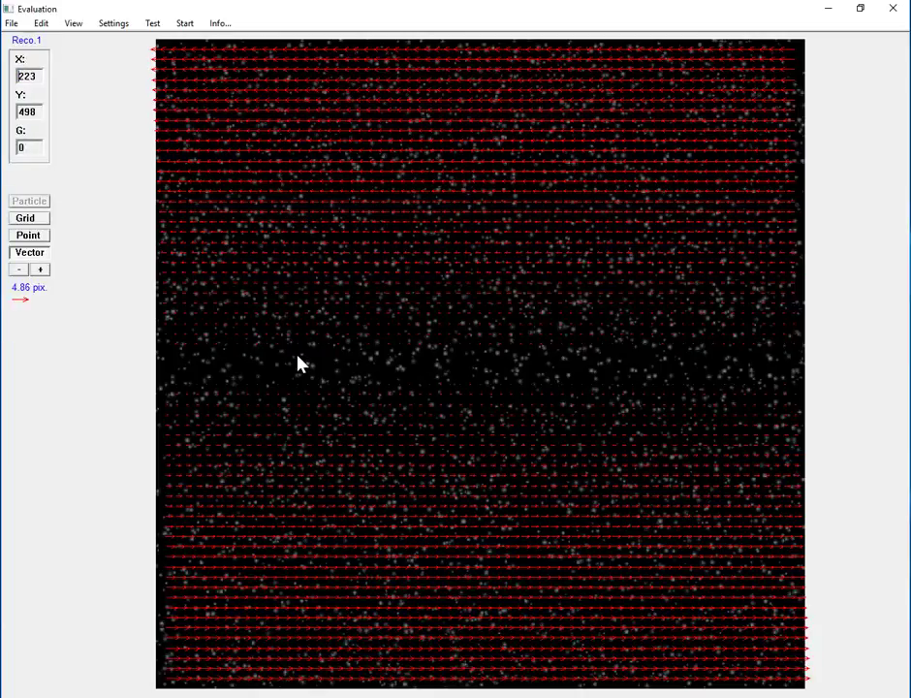
left_click(13, 23)
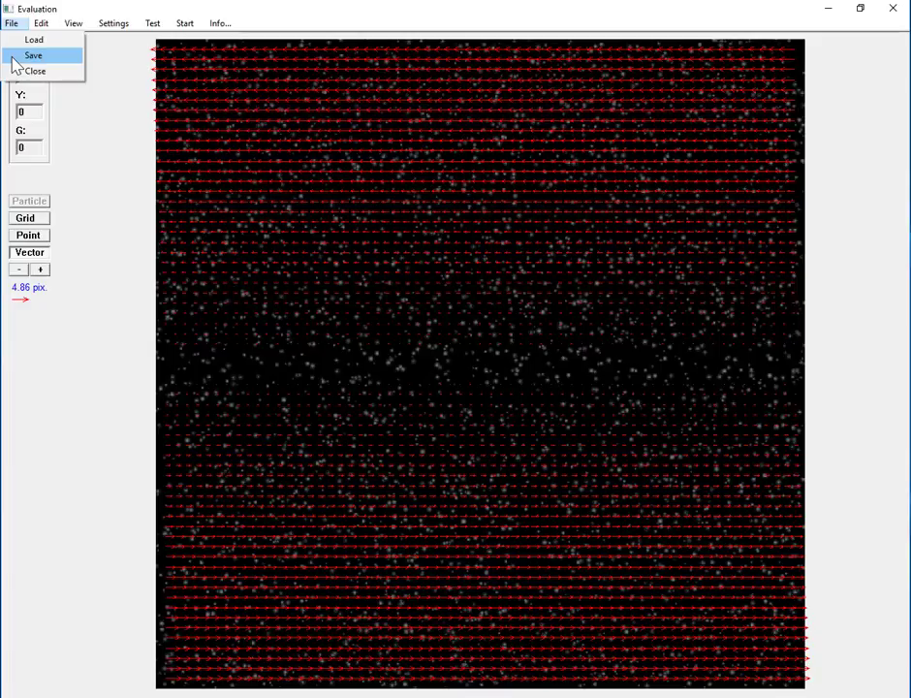
left_click(96, 134)
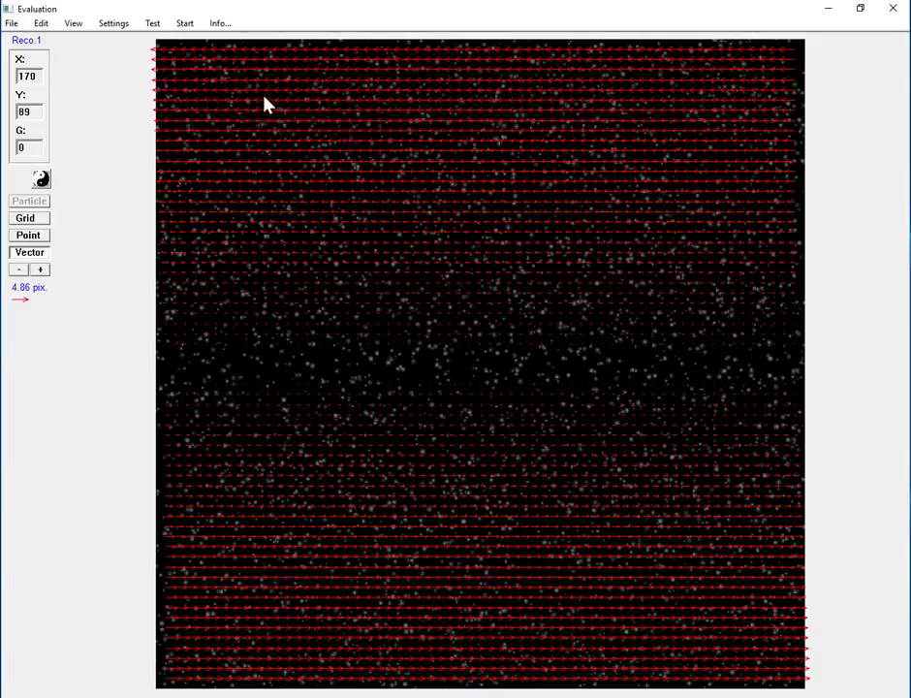